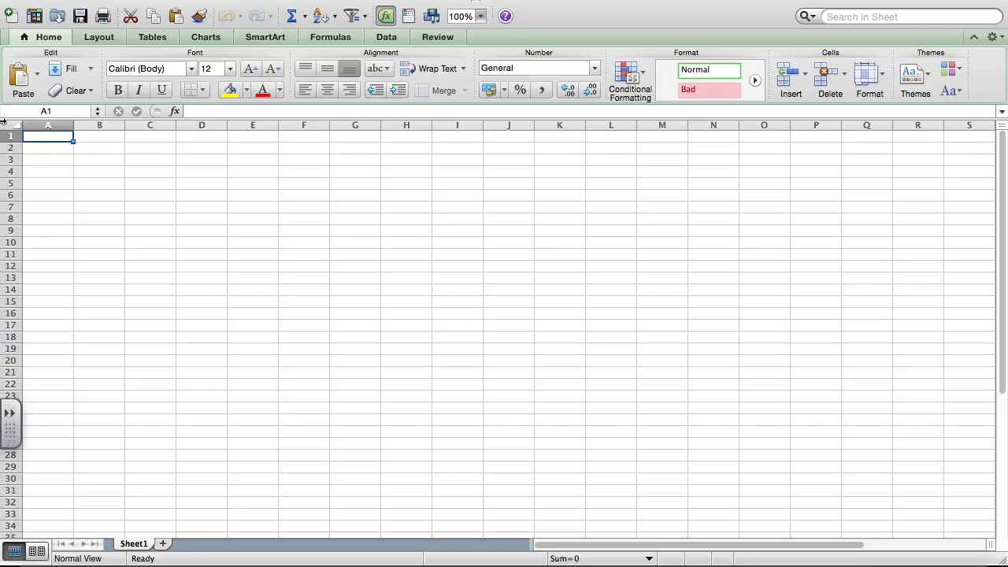
Step: Enter the numbers 1 to 5 across row 1 in cells B1 through F1
key("Right")
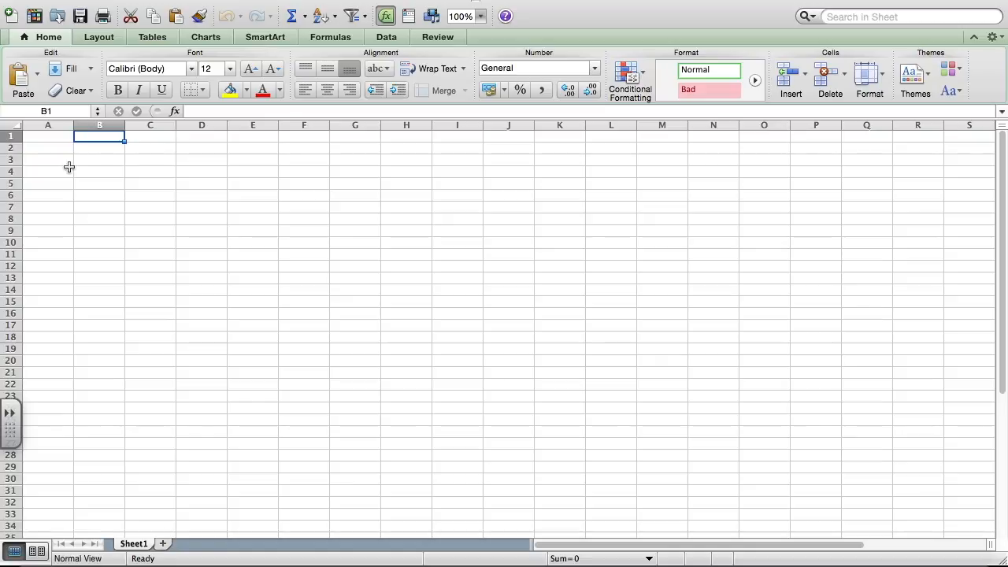
type("1")
key("Tab")
type("2")
key("Tab")
type("3")
key("Tab")
type("4")
key("Tab")
type("5")
key("Tab")
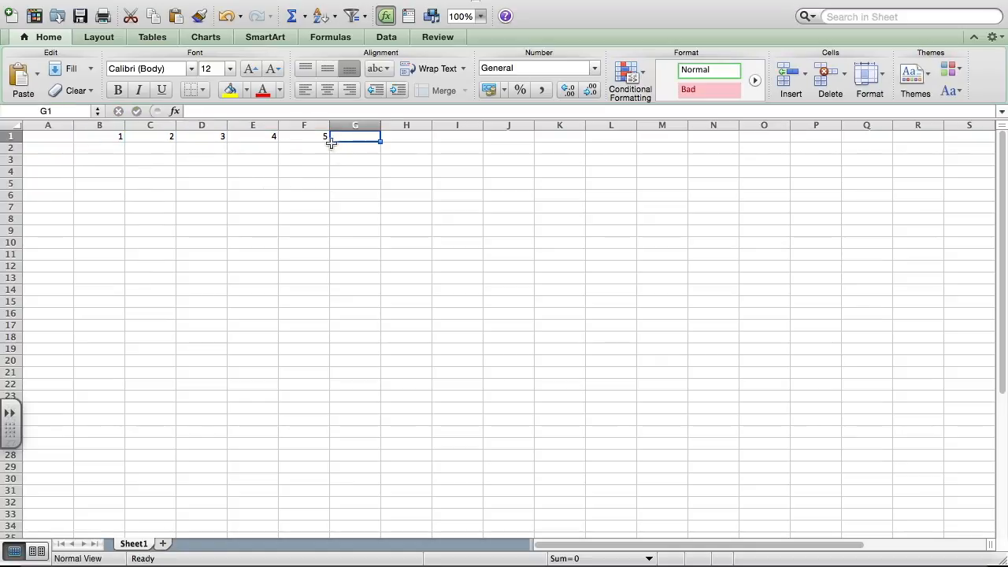
Step: Extend the number series from E1:F1 across to K1 with AutoFill so it runs up to 10
left_click(316, 138)
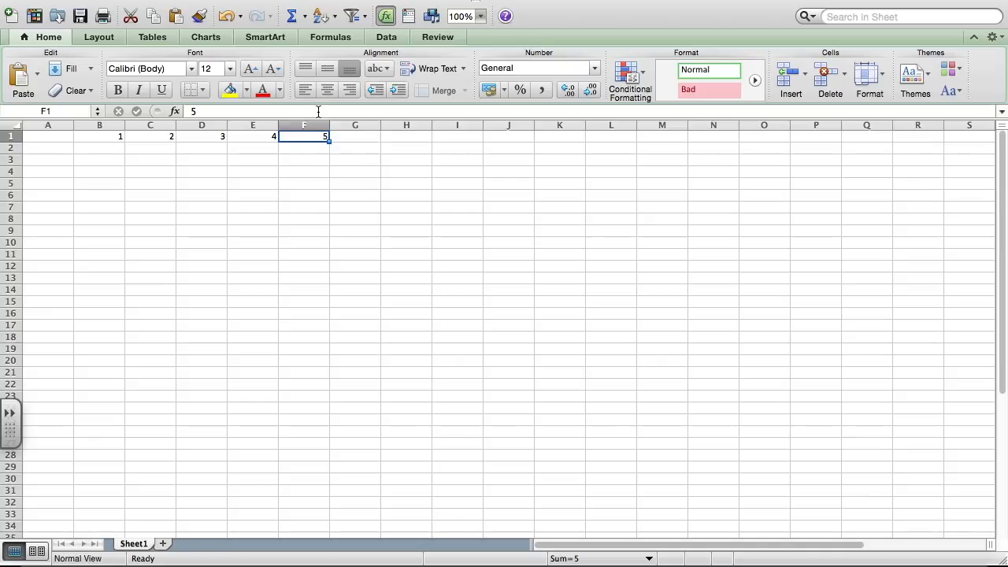
left_click_drag(264, 137, 301, 137)
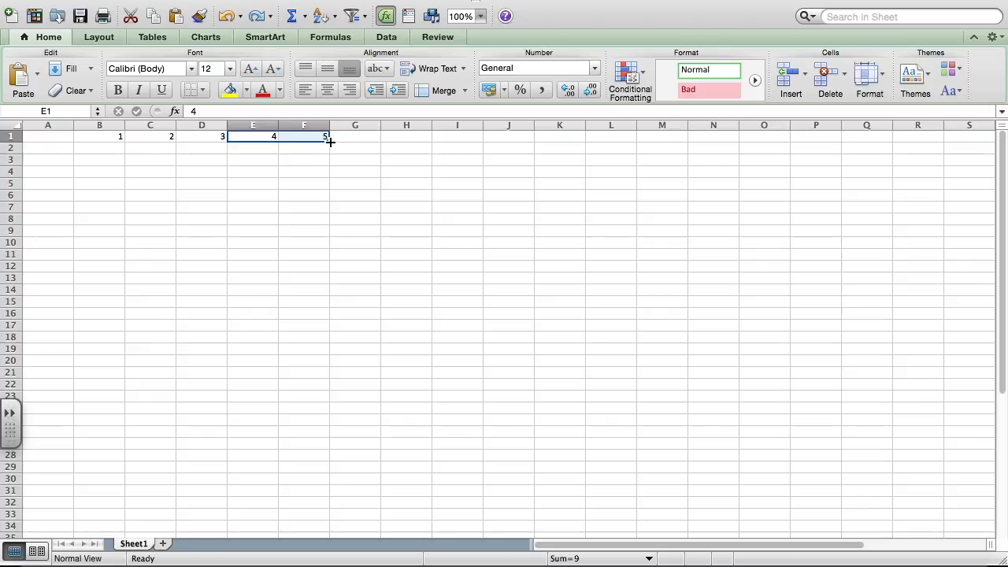
left_click_drag(330, 141, 575, 141)
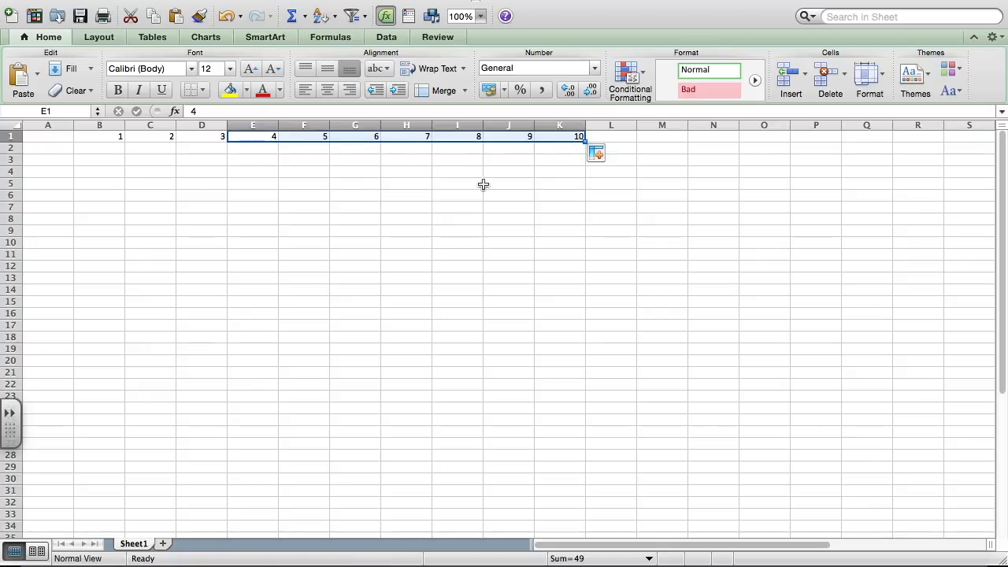
Step: Enter the numbers 1 to 5 down column A in cells A2 through A6
left_click(52, 149)
type("1")
key("Return")
type("2")
key("Return")
type("3")
key("Return")
type("4")
key("Return")
type("5")
Step: Continue column A with the numbers 6 to 10 in cells A7 through A11
key("Return")
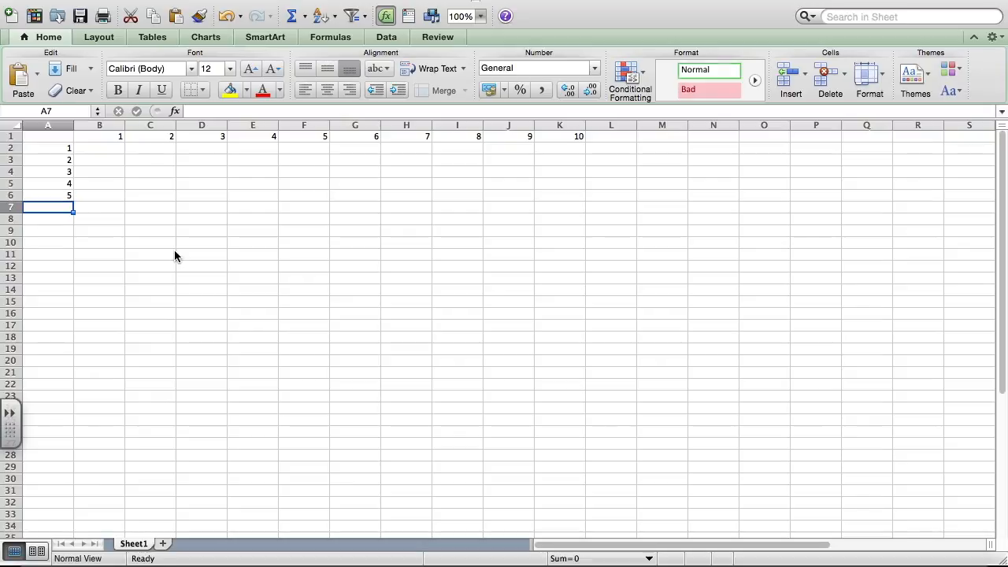
type("6")
key("Return")
type("7")
key("Return")
type("8 9")
key("Return")
type("10")
key("Return")
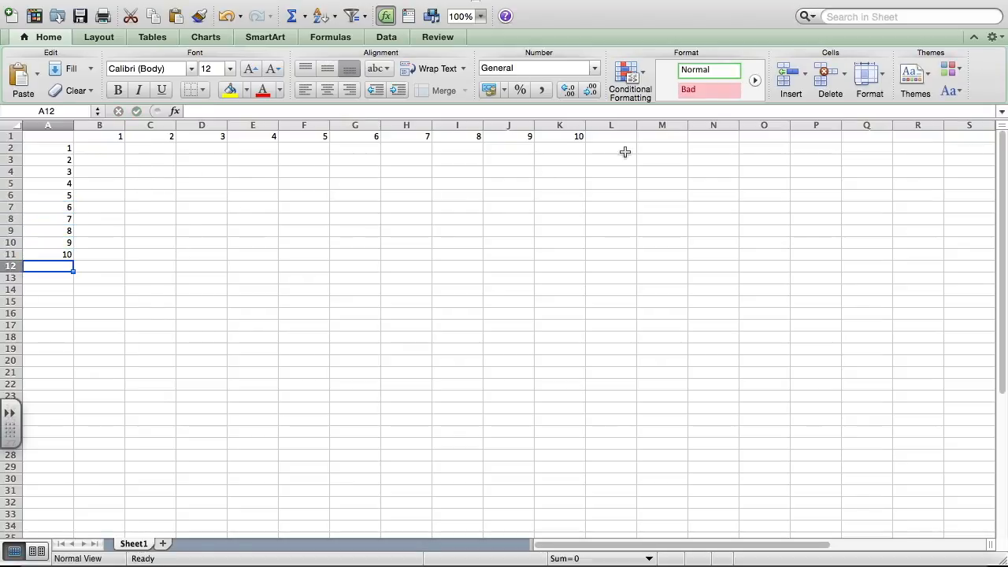
Step: Enter the formula =B1*A2 in cell B2 to multiply the first column and row headers
left_click(99, 148)
type("=")
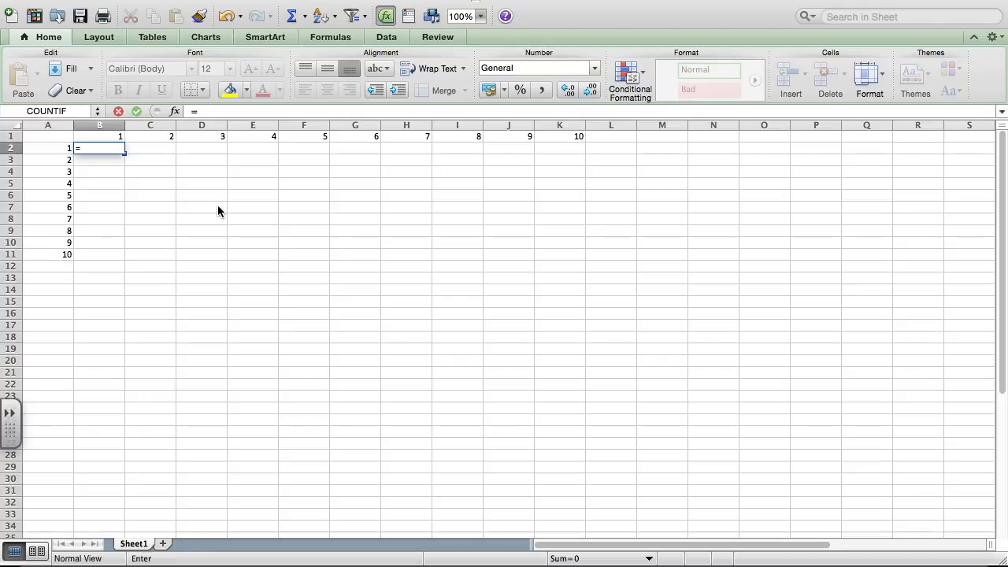
left_click(109, 137)
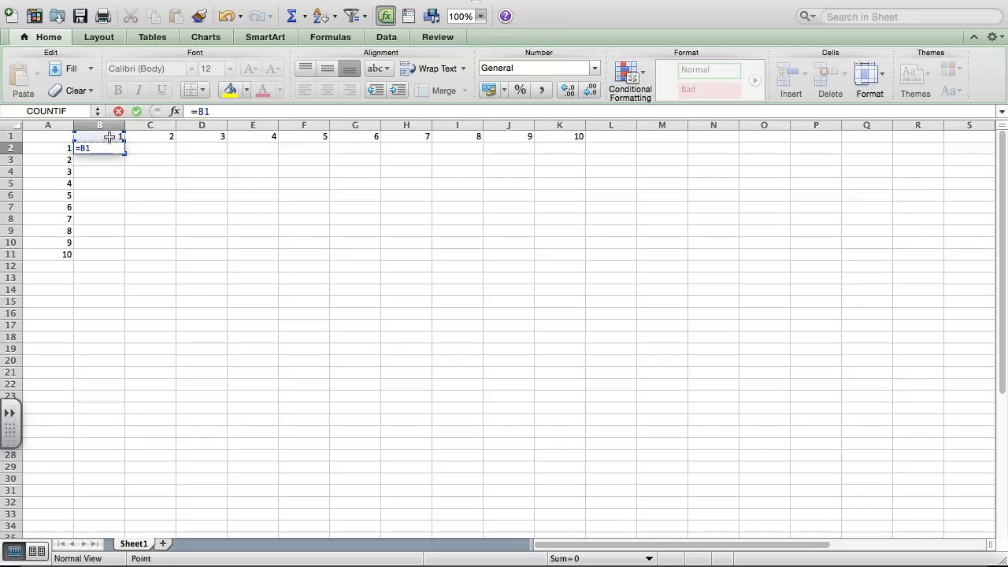
type("*")
left_click(61, 152)
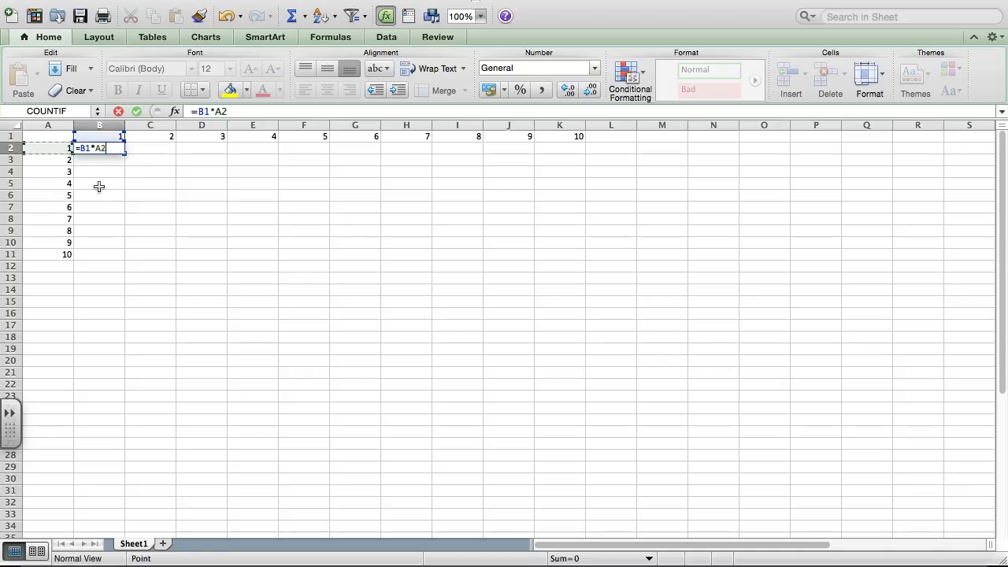
key("Return")
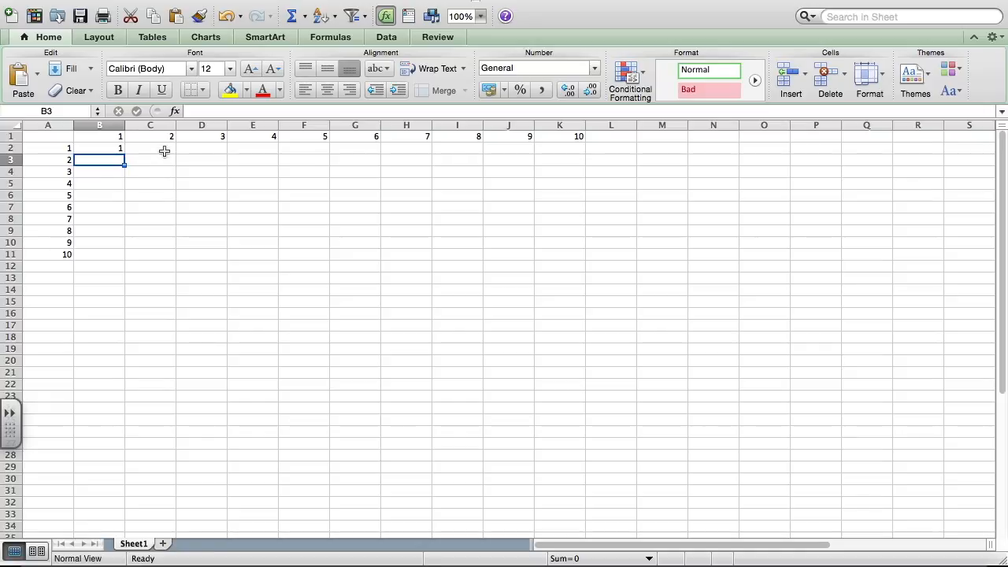
Step: Enter the formula =C1*A2 in cell C2 to multiply column header 2 by row header 1
left_click(153, 149)
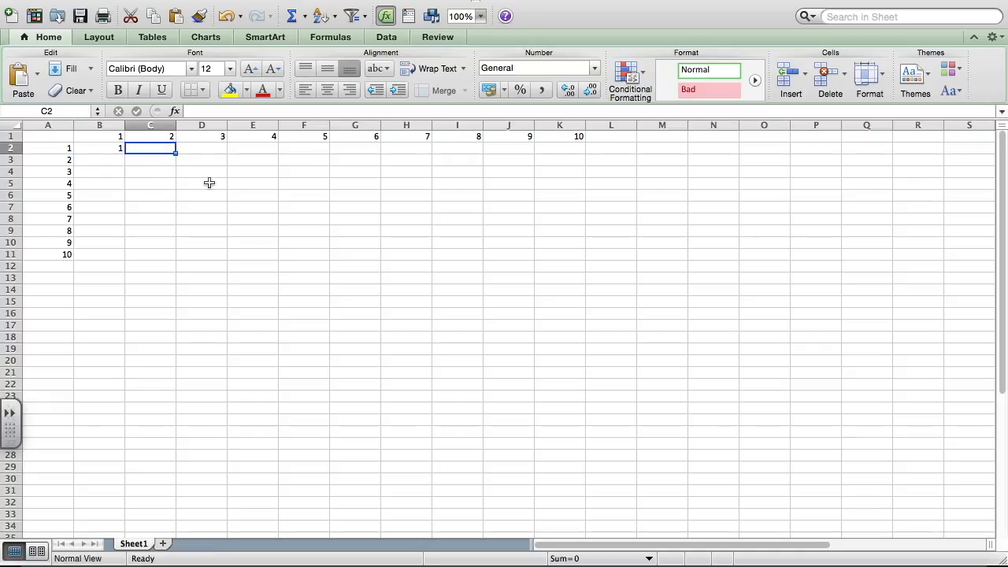
type("=")
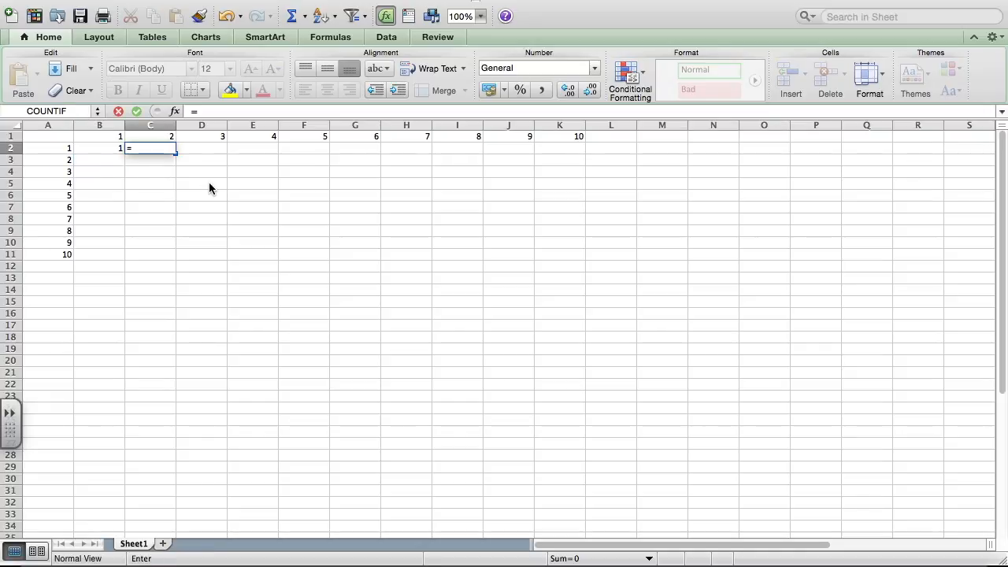
left_click(159, 137)
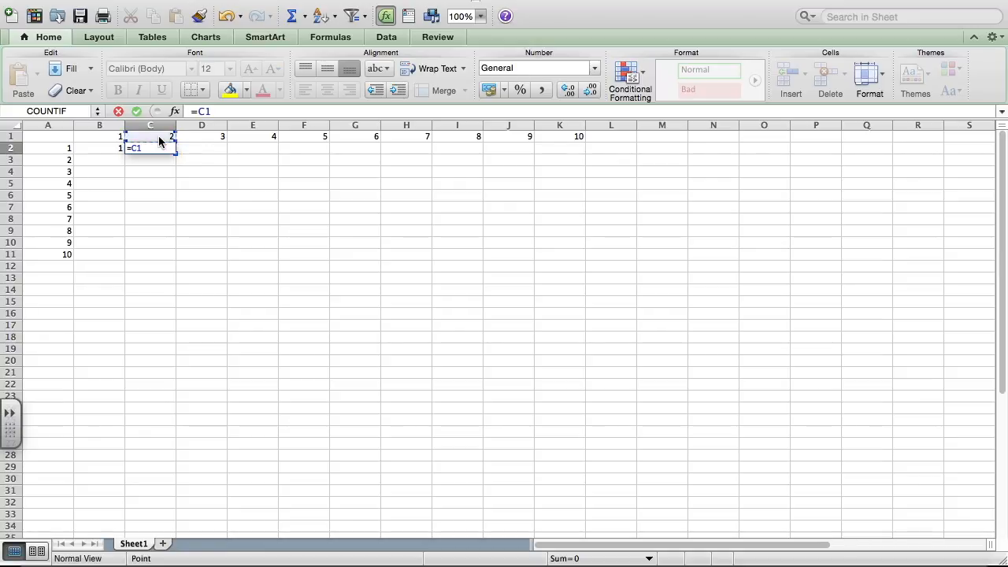
type("*")
left_click(63, 149)
key("Return")
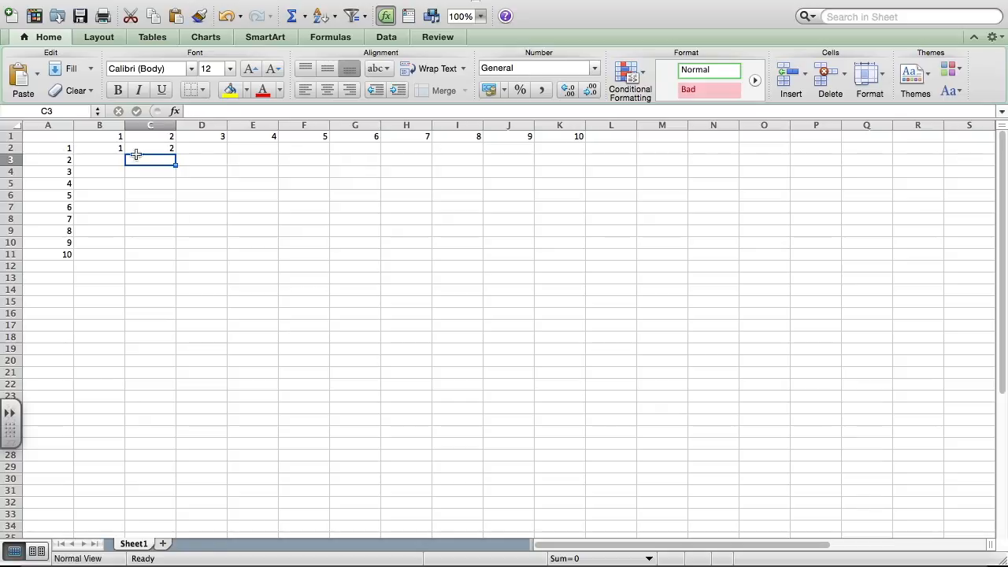
Step: Enter the formula =D1*A2 in cell D2 to multiply column header 3 by row header 1
left_click(201, 147)
type("=")
left_click(208, 138)
type("*")
left_click(65, 149)
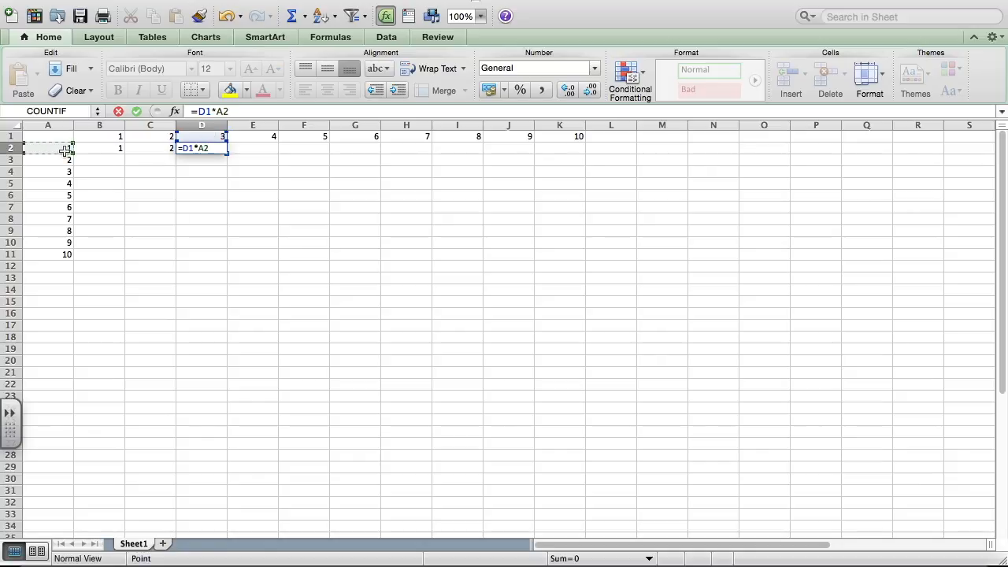
key("Return")
Step: Enter the formula =E1*A2 in cell E2 to multiply column header 4 by row header 1
left_click(251, 152)
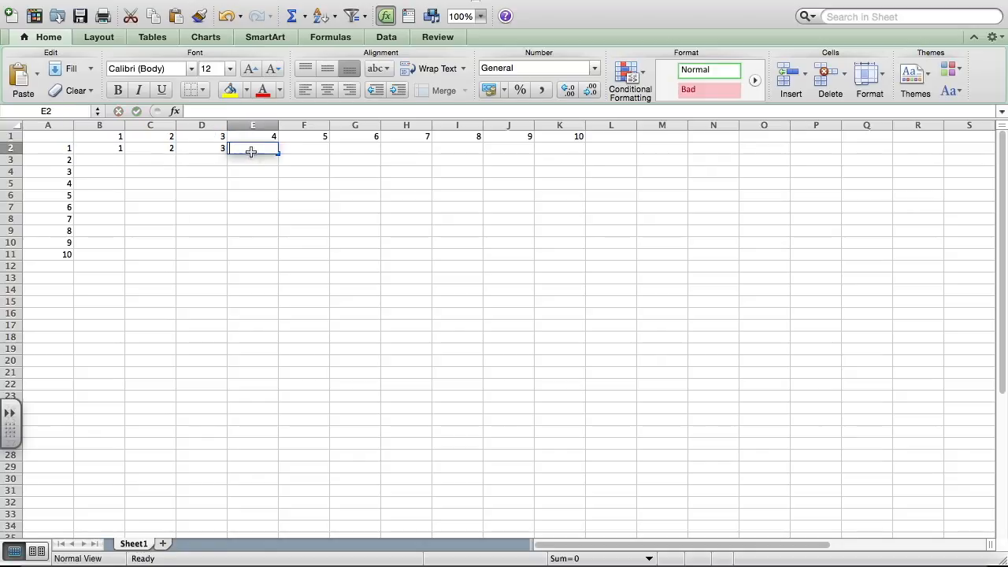
type("=")
left_click(253, 138)
type("*")
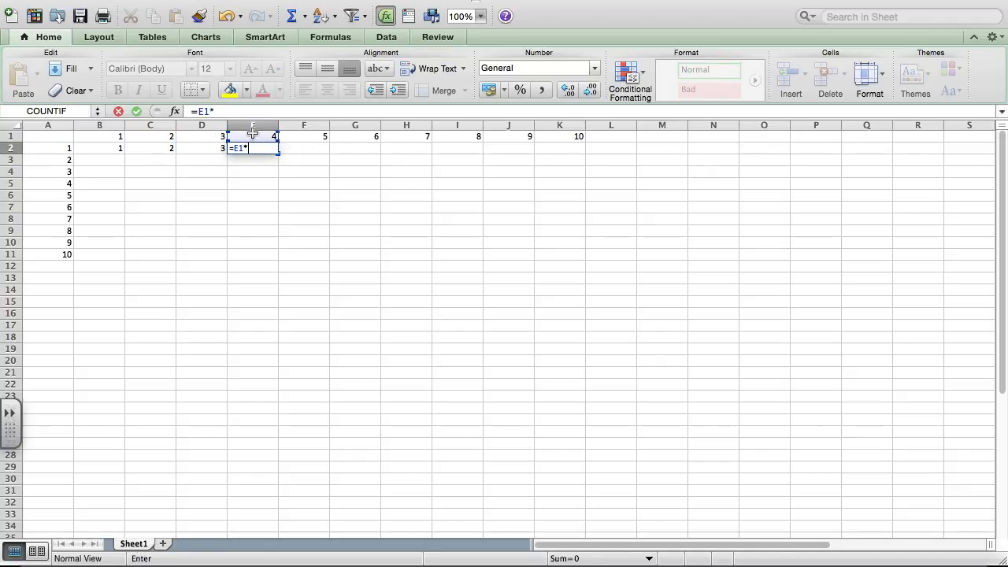
left_click(66, 149)
key("Return")
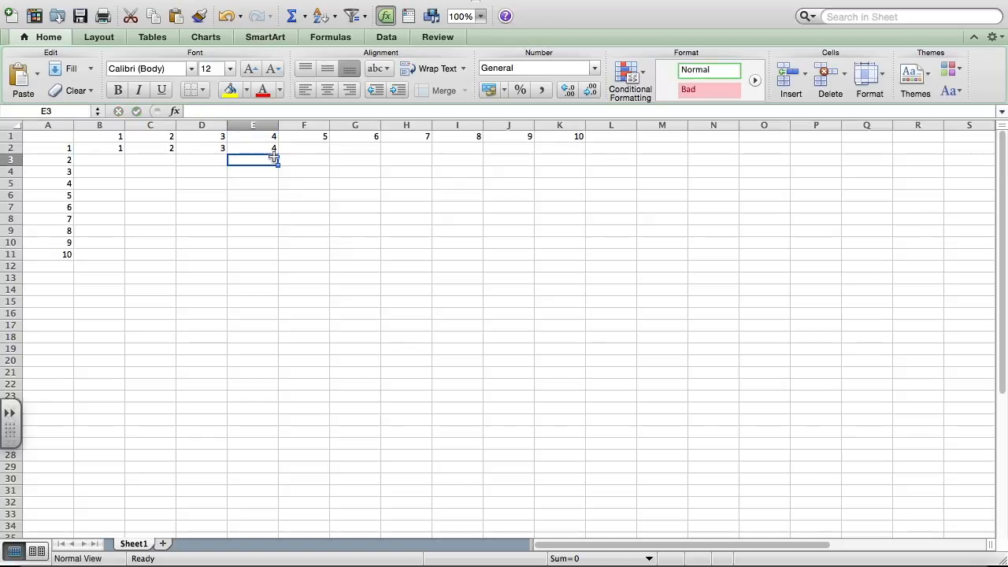
Step: Enter the formula =F1*A2 in cell F2 to multiply column header 5 by row header 1
left_click(314, 150)
type("=")
left_click(315, 138)
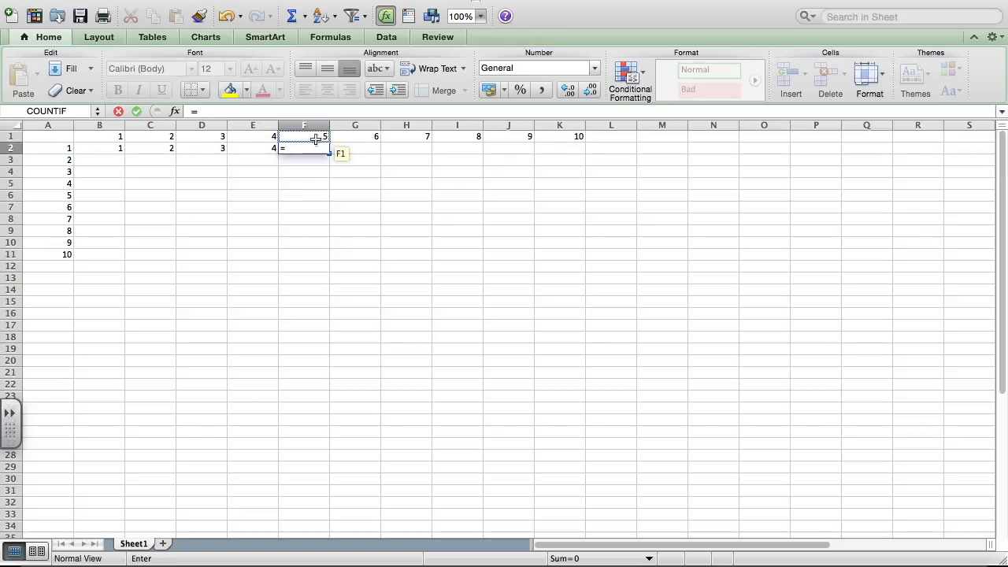
type("*")
left_click(68, 150)
key("Return")
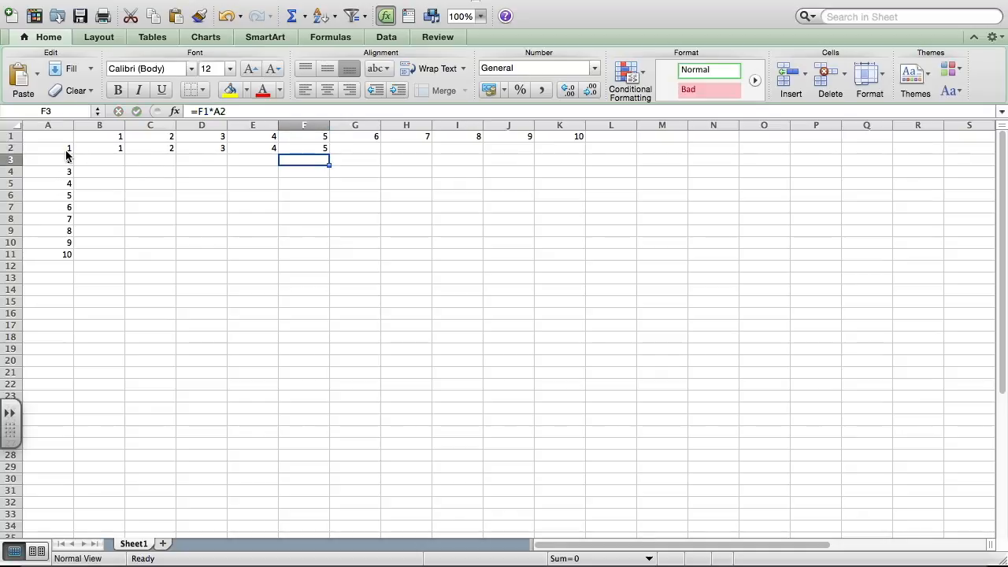
Step: Enter the formula =G1*A2 in cell G2 and select the neighbouring cell H2
left_click(360, 148)
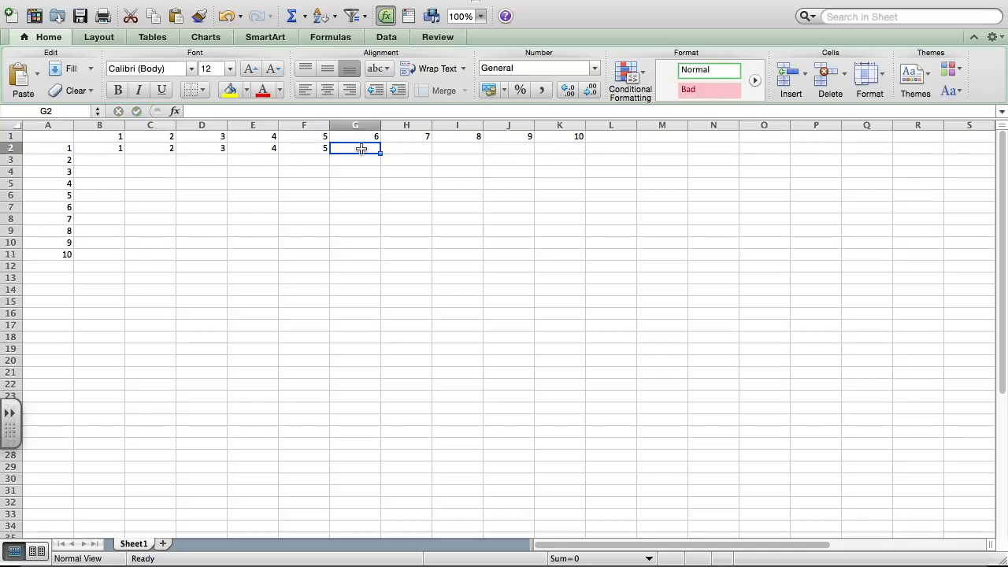
type("=")
left_click(355, 136)
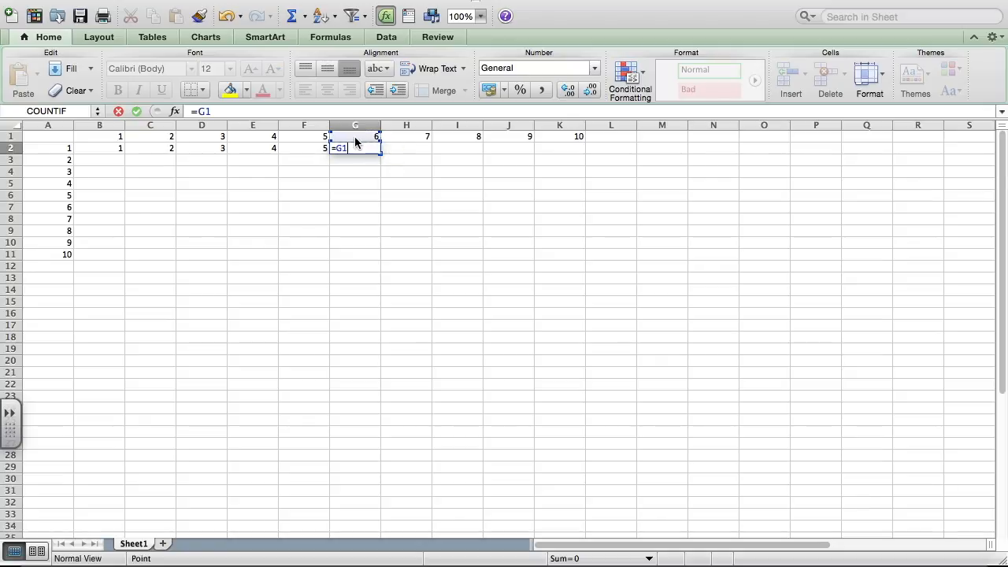
type("*")
left_click(55, 148)
key("Return")
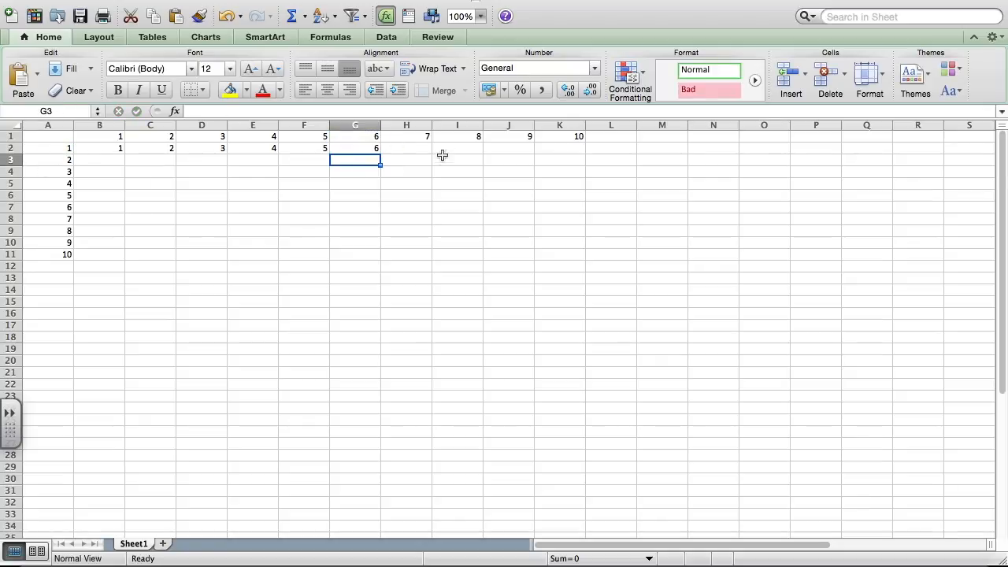
left_click(414, 147)
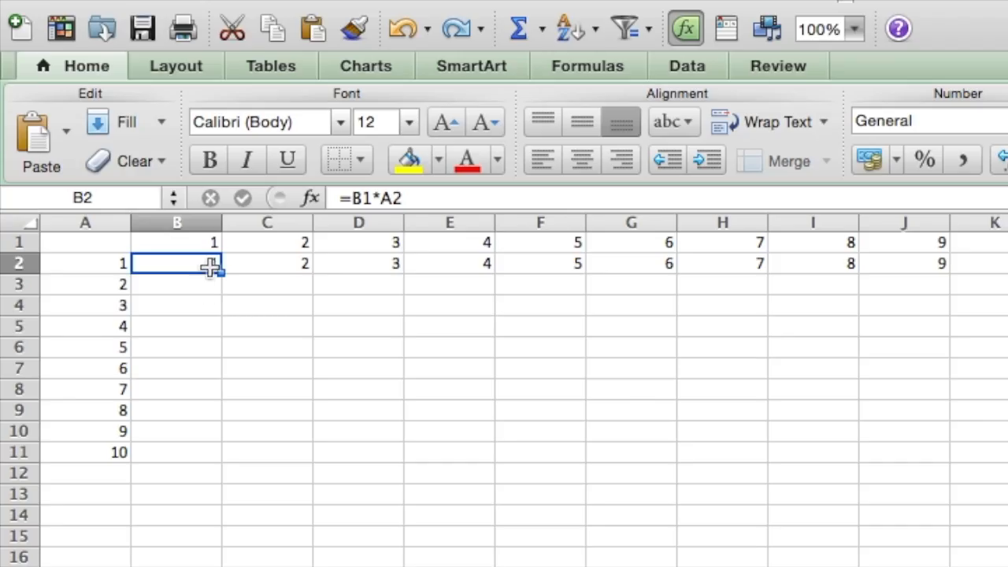
Step: Change the formula in cell B2 to =$B$1*A2 and fill it down through B11
left_click(198, 242)
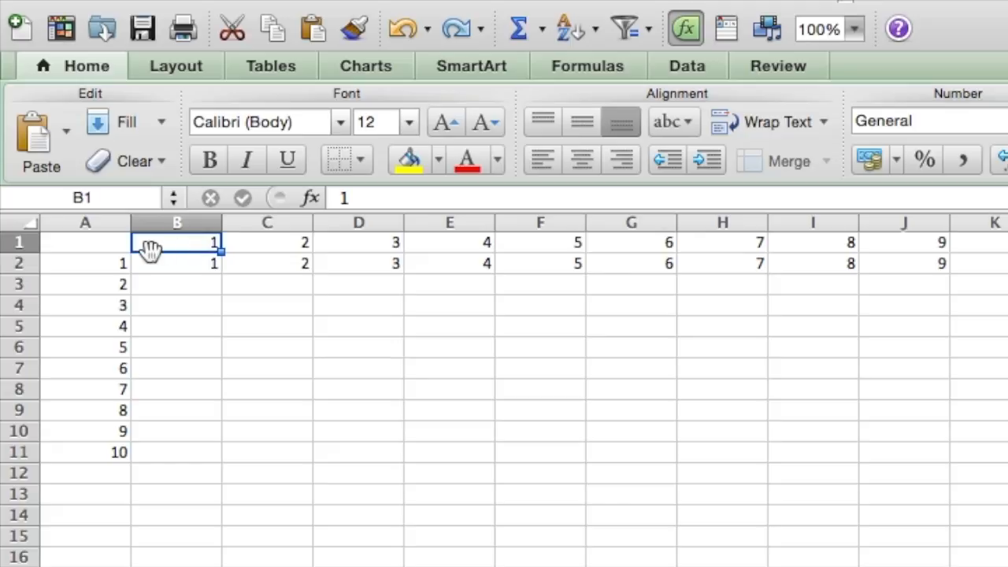
left_click(175, 266)
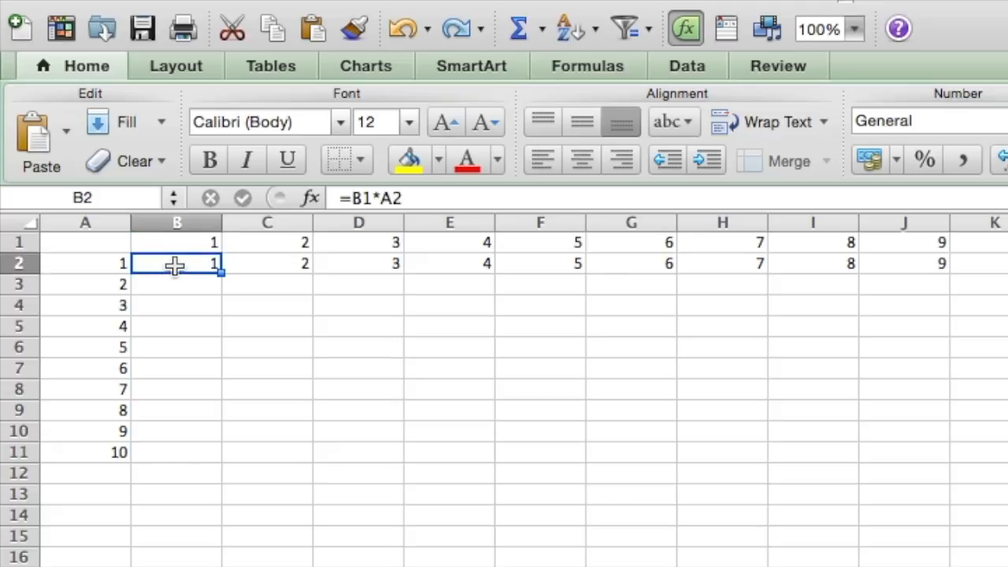
left_click(352, 198)
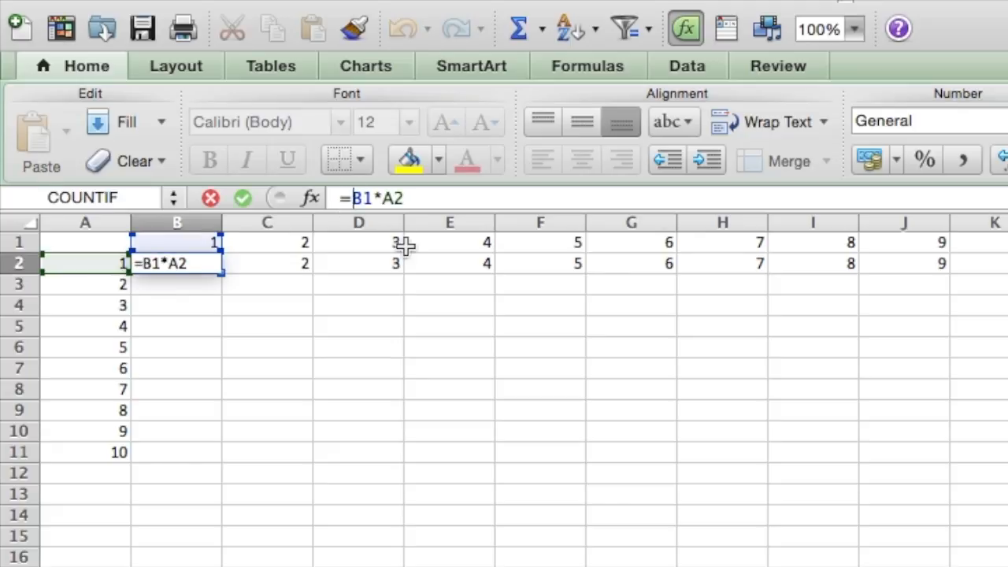
type("$")
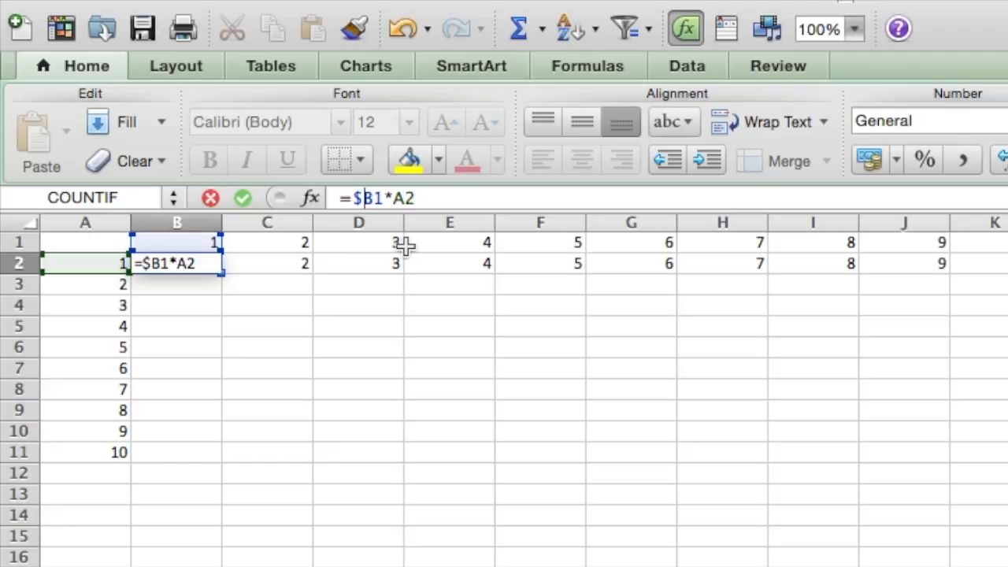
left_click(374, 199)
type("$")
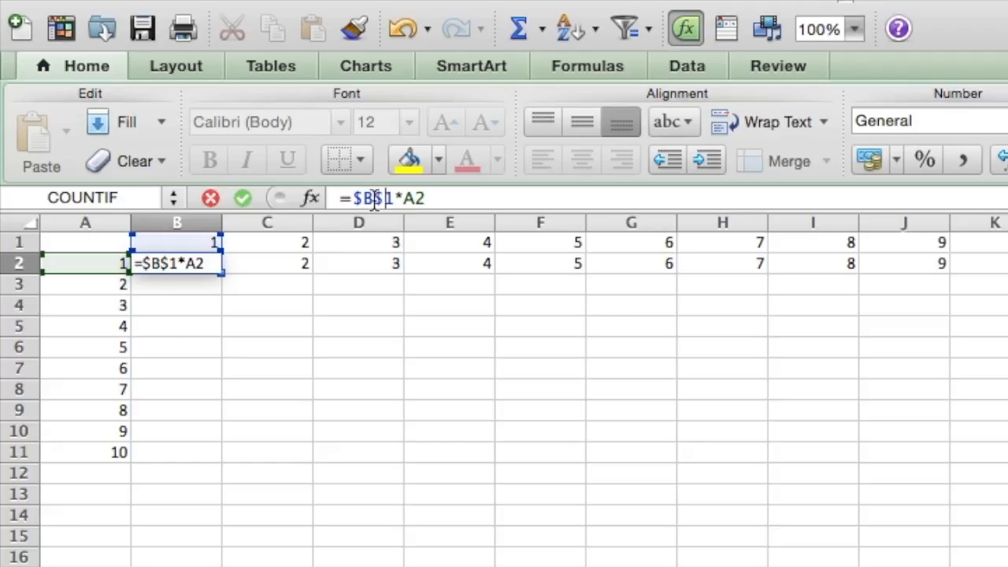
key("Return")
left_click(212, 264)
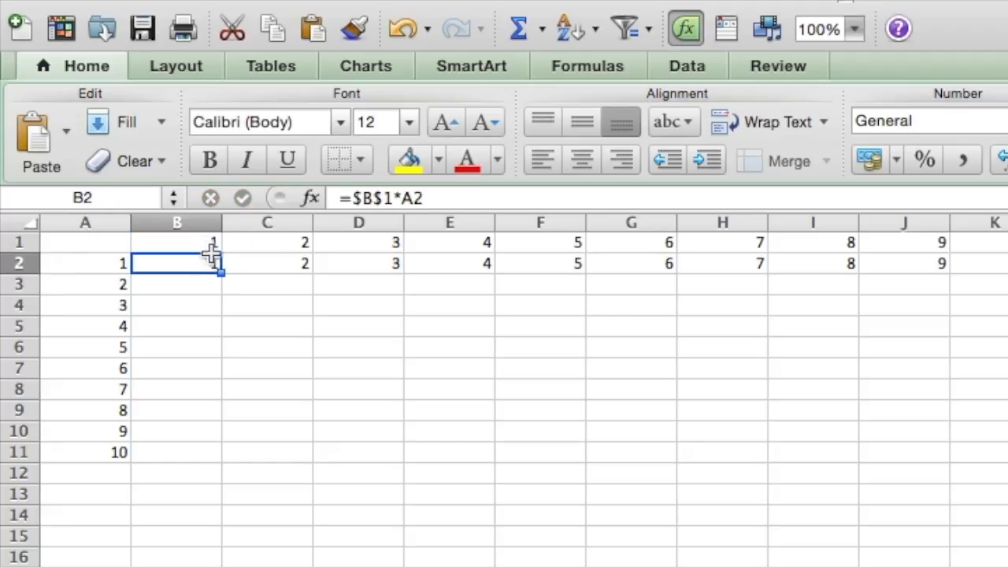
left_click_drag(223, 272, 206, 465)
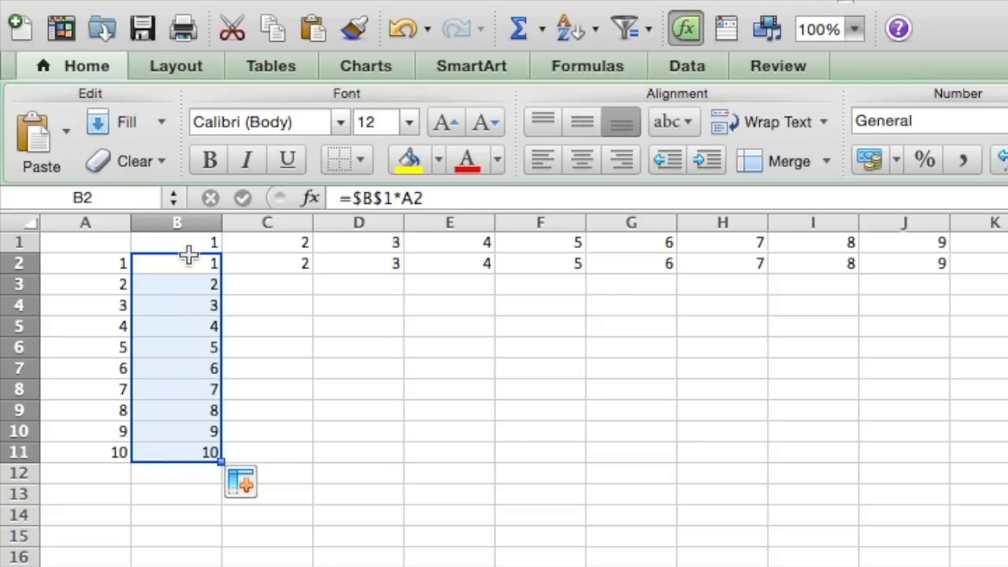
Step: Change the formula in cell C2 to =$C$1*A2
left_click(282, 264)
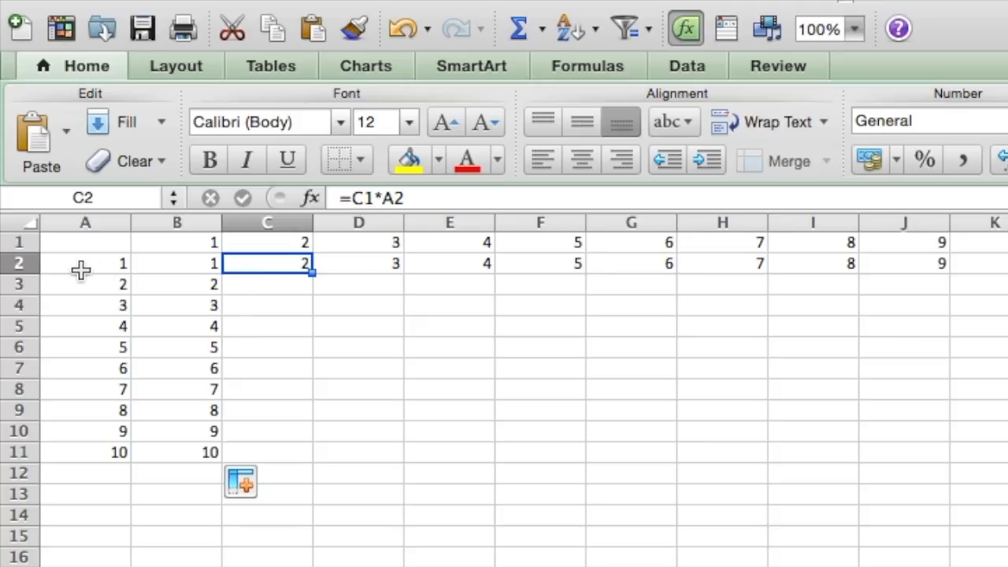
left_click(263, 242)
left_click(262, 265)
left_click(354, 198)
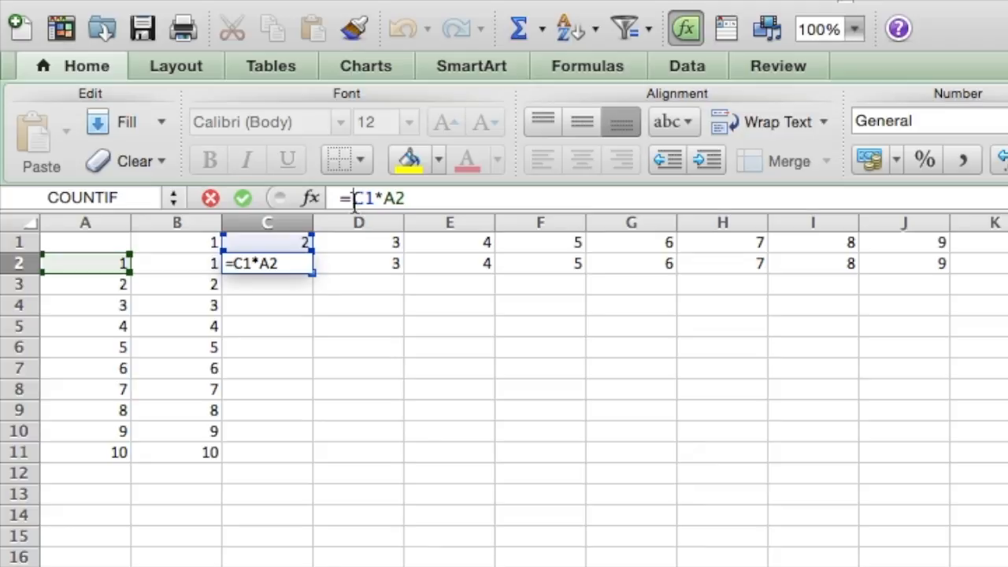
type("$")
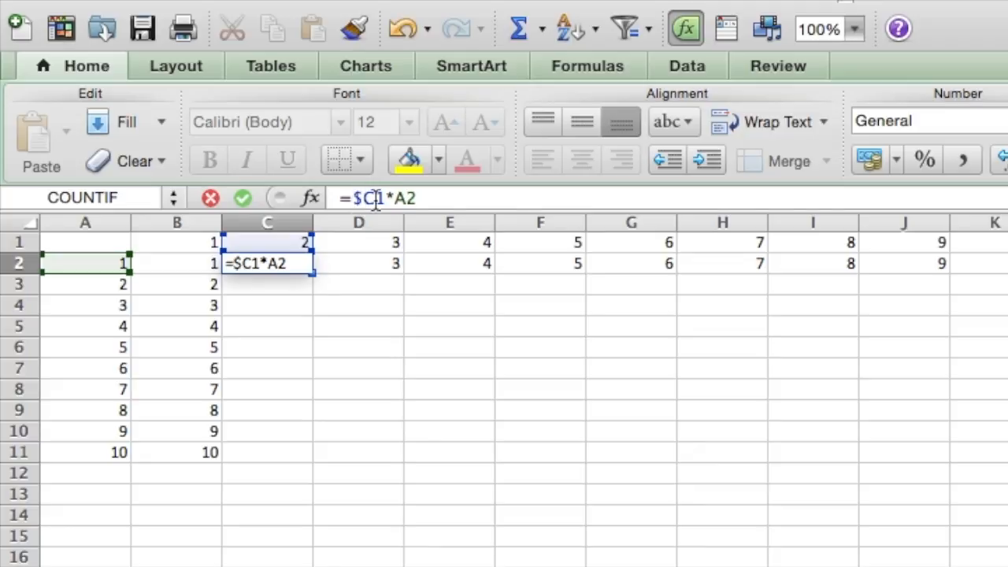
left_click(376, 198)
type("$")
key("Return")
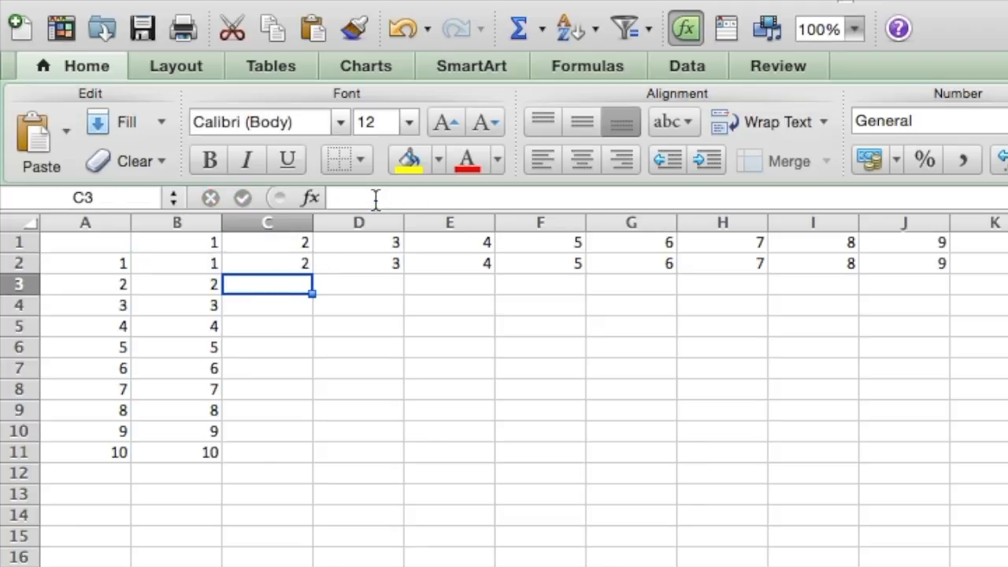
Step: Fill the formula in C2 down through C11 and check the product of column header 2 and row header 10
left_click(307, 264)
left_click_drag(311, 270, 286, 468)
left_click(263, 490)
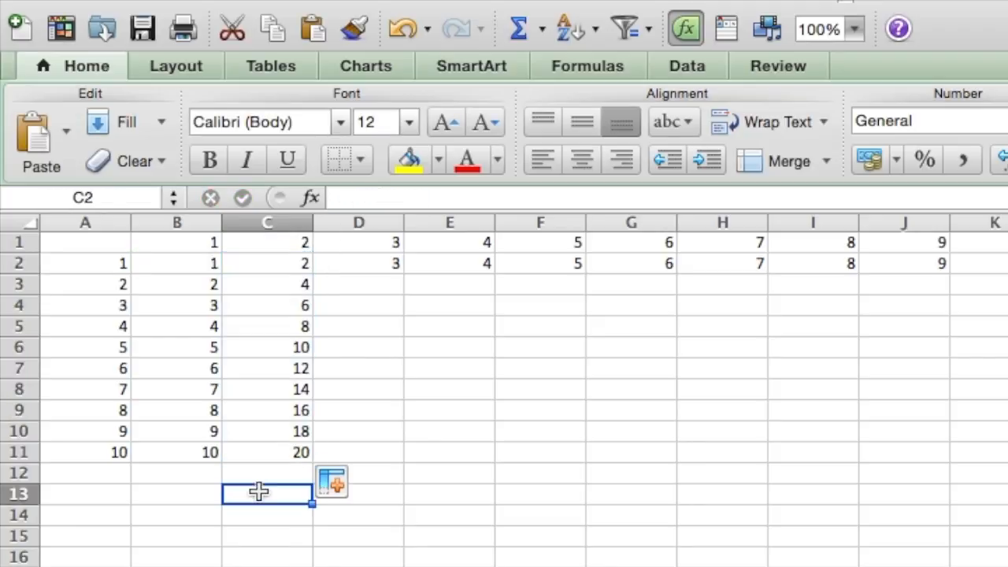
left_click(301, 241)
left_click(101, 455)
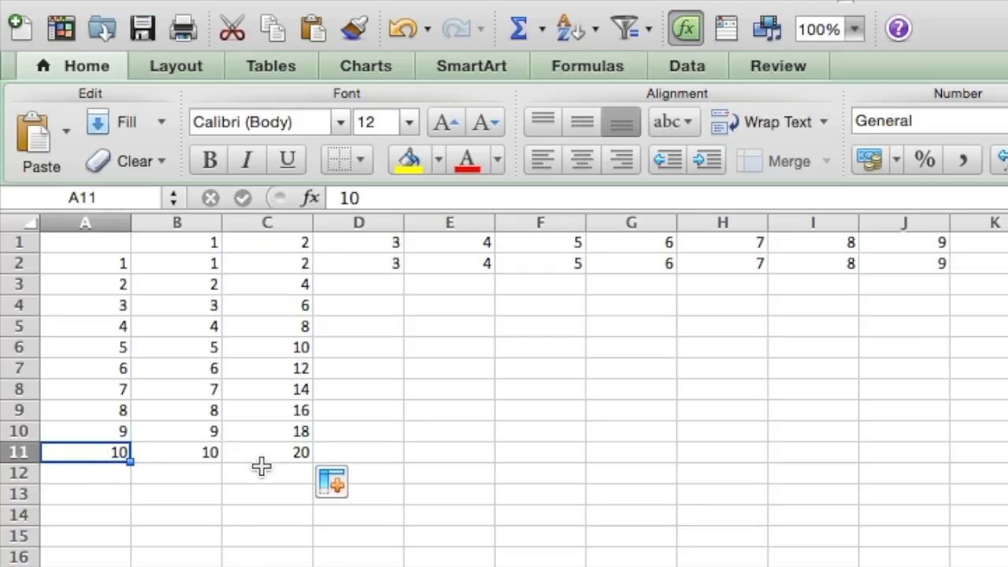
left_click(270, 455)
Step: Change the formula in cell D2 to =$D$1*A2
left_click(393, 262)
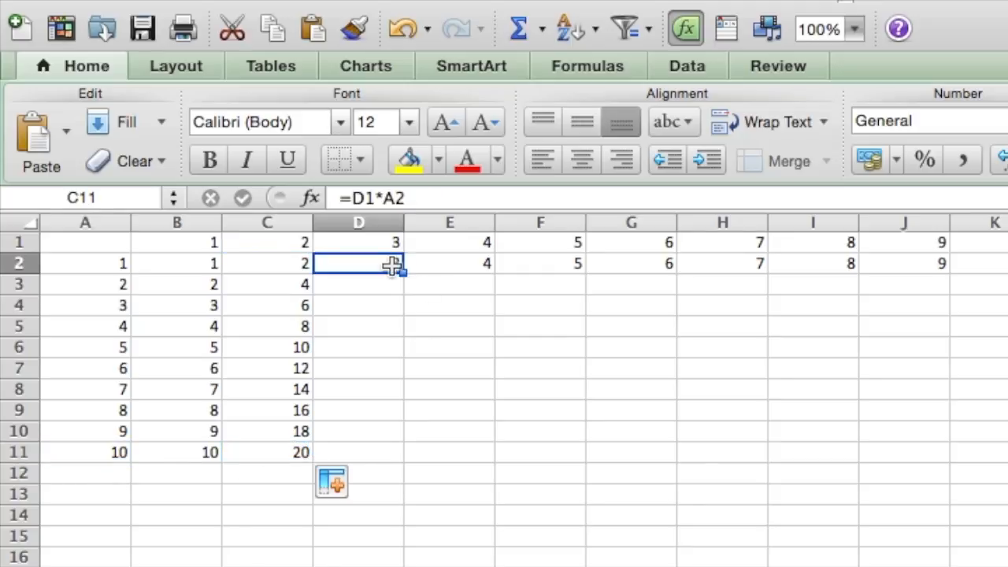
left_click(354, 199)
type("$D")
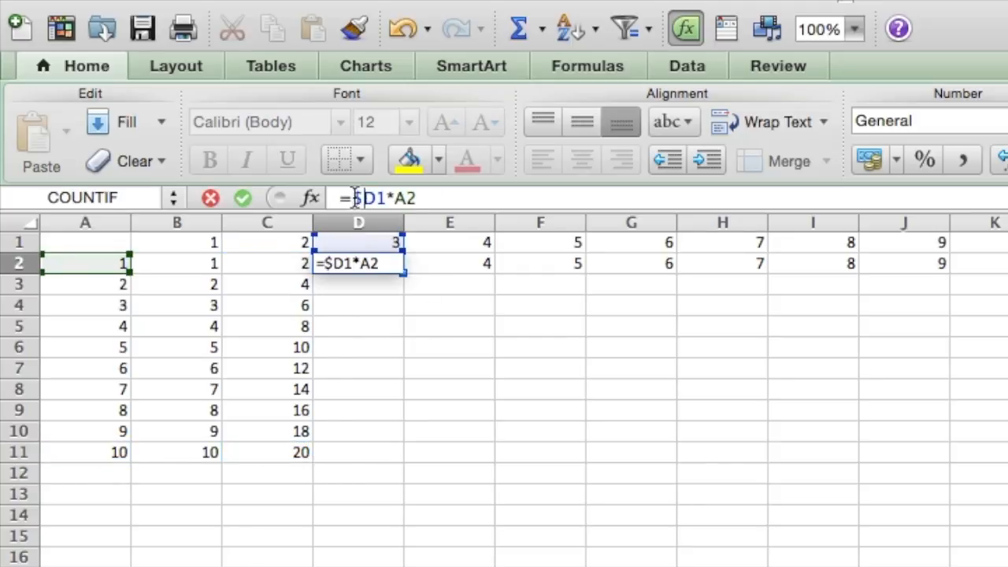
type("$")
key("Return")
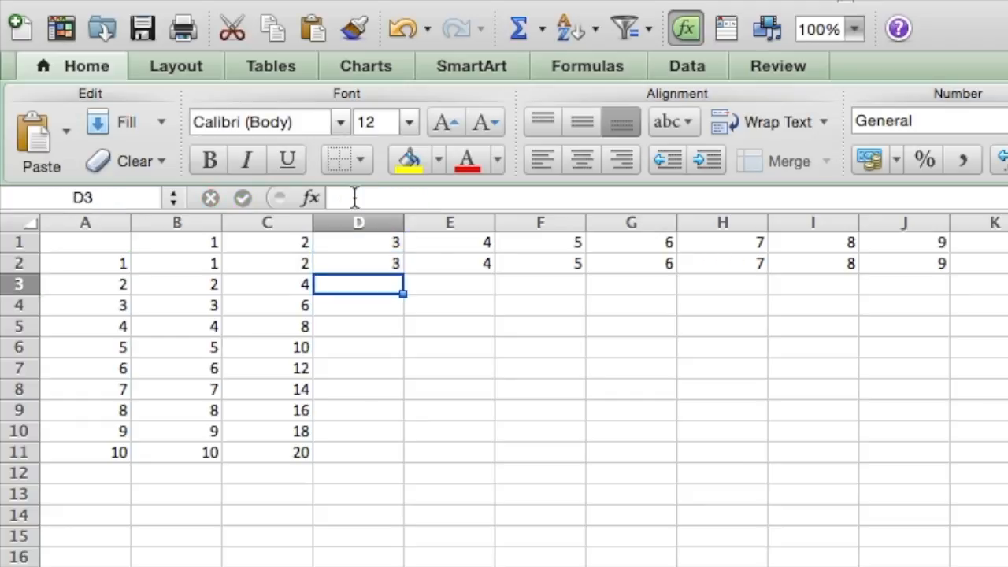
Step: Change the formula in cell E2 to =$E$1*A2, removing the stray +F2 reference
left_click(456, 262)
left_click(351, 199)
type("$")
key("Right")
type("$1")
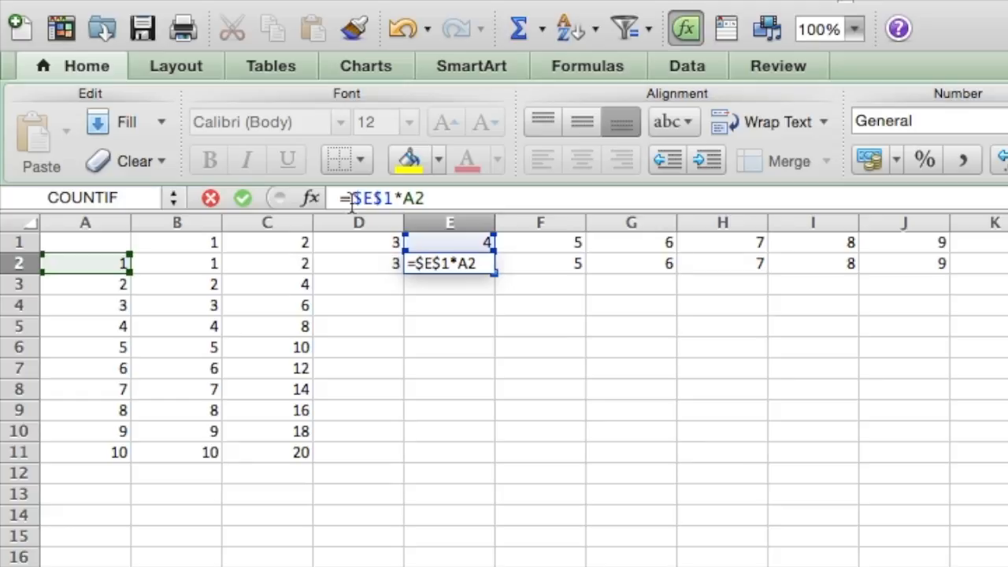
type("+")
left_click(573, 255)
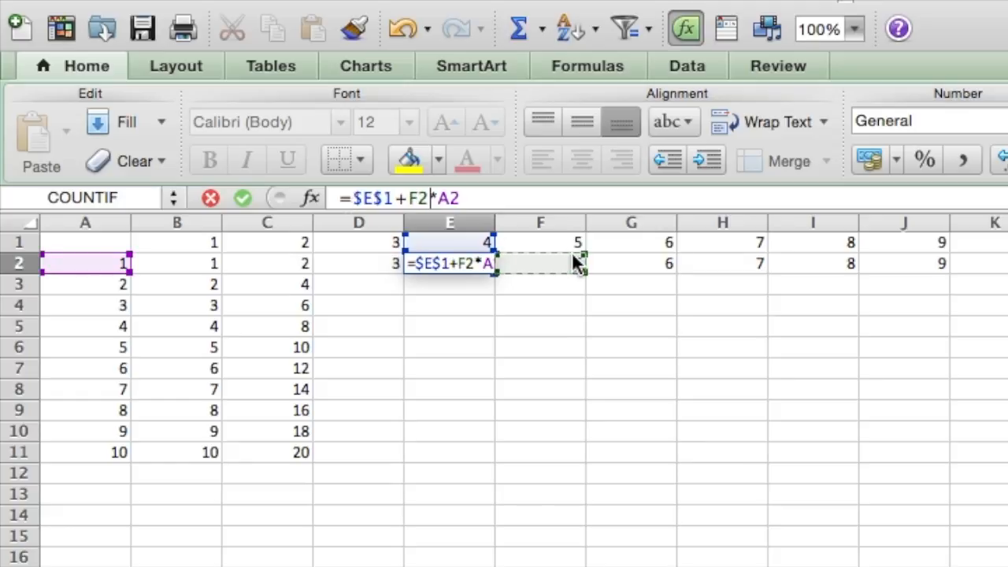
key("BackSpace")
key("BackSpace")
key("BackSpace")
key("Tab")
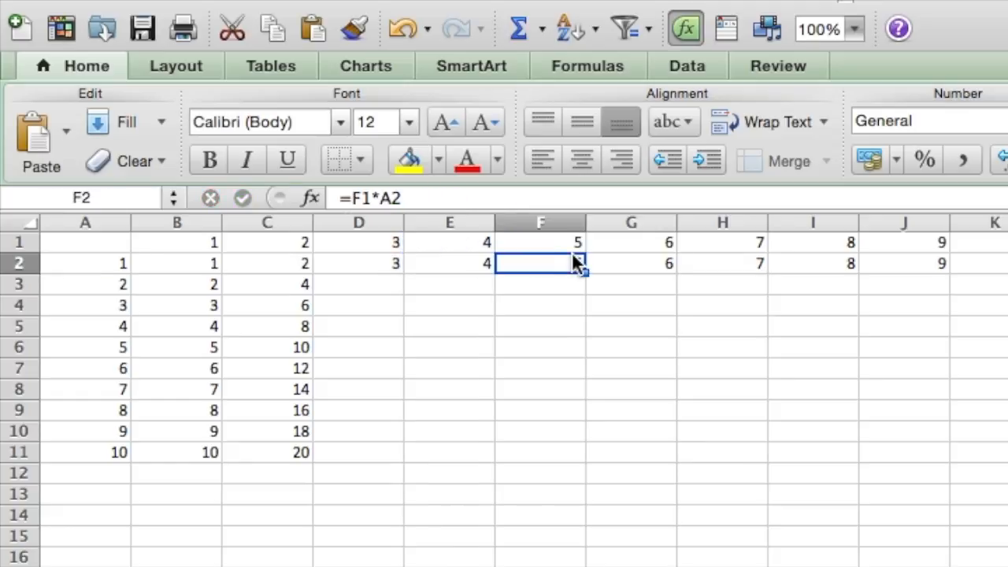
Step: Change the formula in cell F2 to =$F$1*A2
left_click(351, 198)
type("$")
key("Right")
type("$")
key("Return")
Step: Change the formula in cell G2 to =$G$1*A2
key("Right")
key("Right")
key("Up")
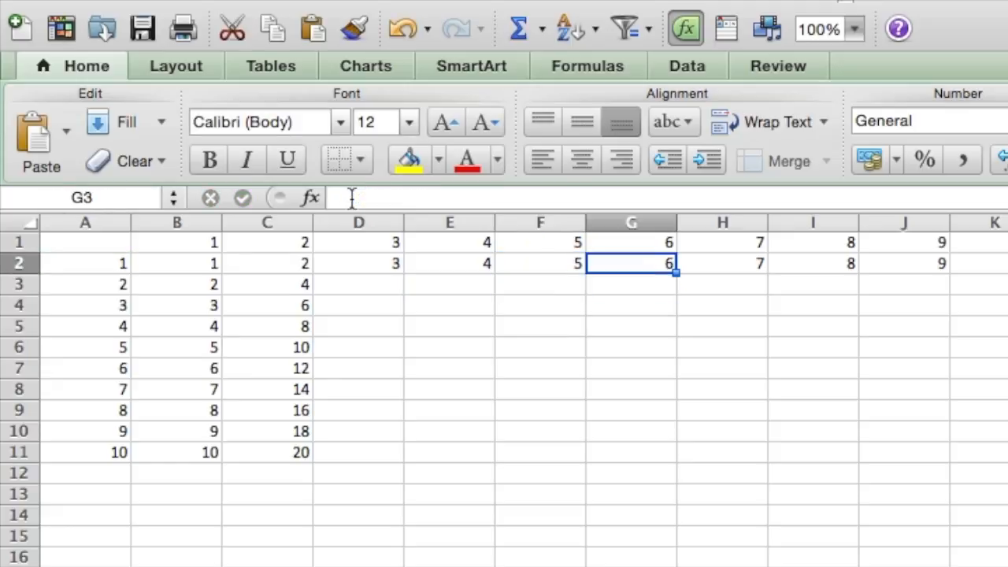
left_click(351, 199)
type("$G1*A2")
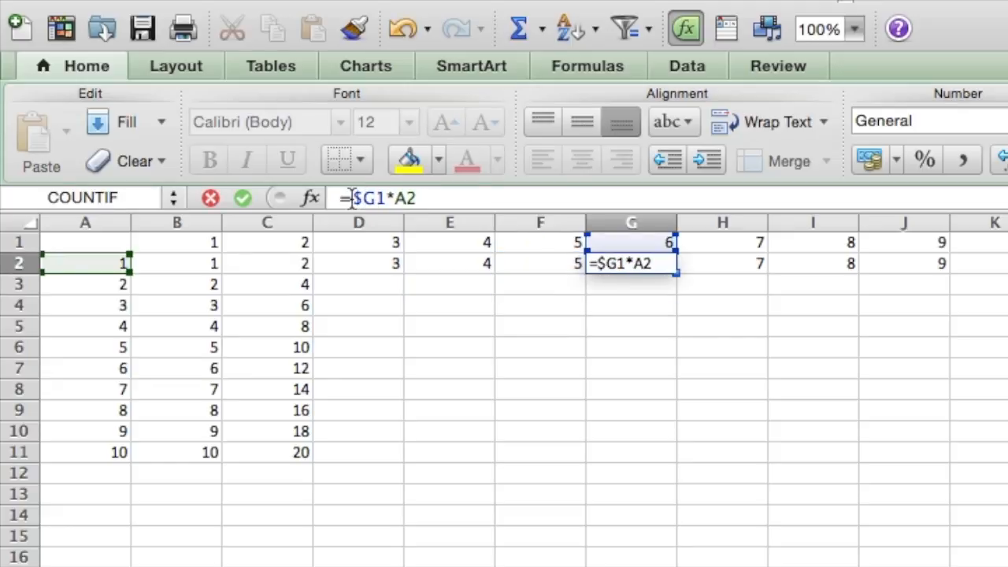
key("Right")
type("$")
key("Return")
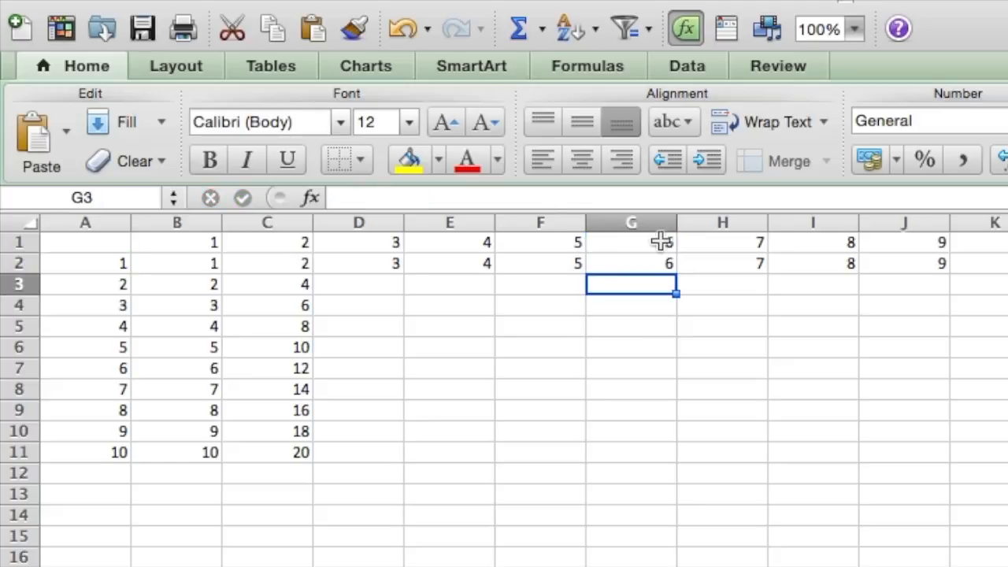
Step: Change the formula in cell H2 to =$H$1*A2
left_click(725, 263)
left_click(352, 198)
type("$")
key("Right")
type("$")
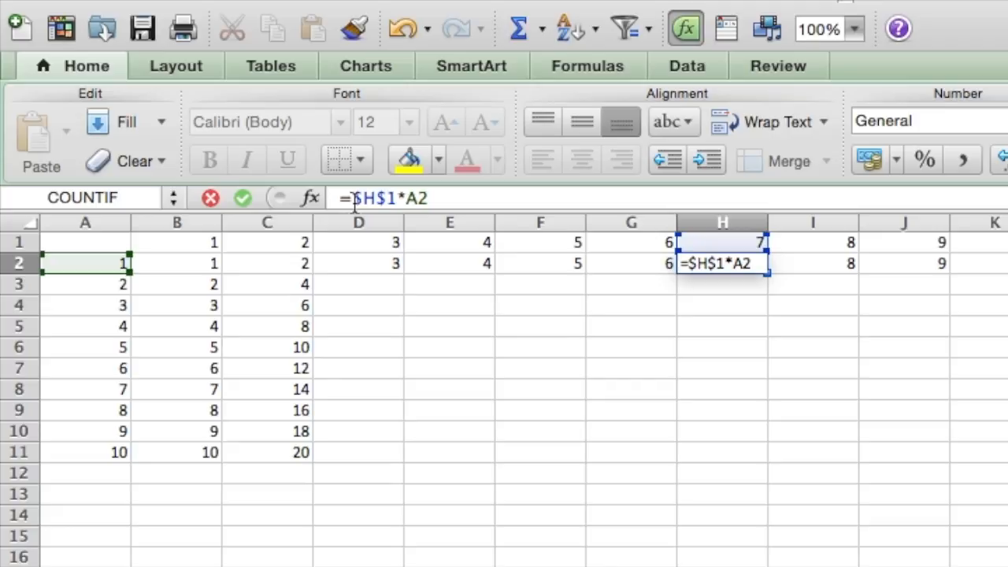
key("Return")
Step: Make the header reference in cell I2 absolute so its formula reads =$I$1*$B$2
key("Right")
key("Up")
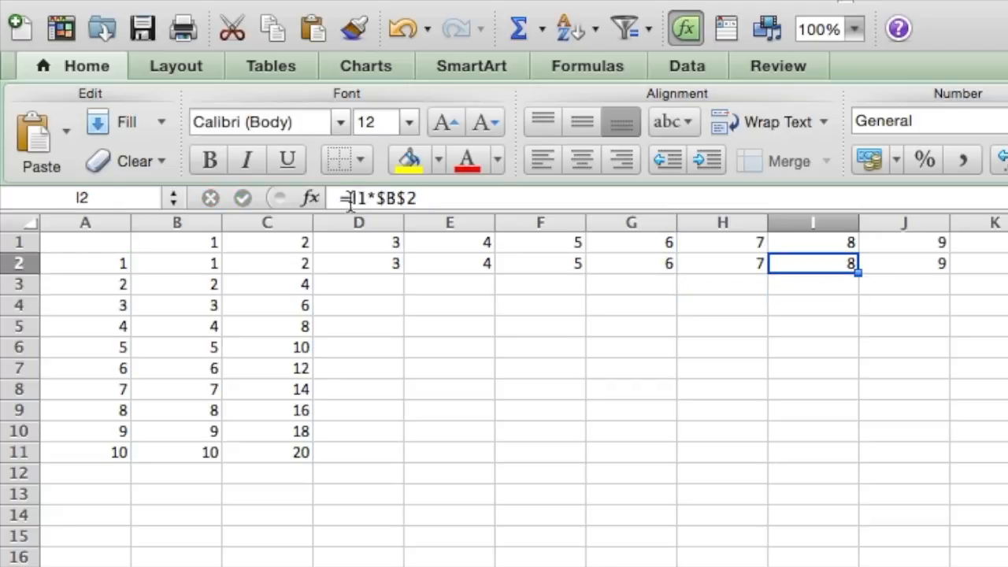
left_click(351, 198)
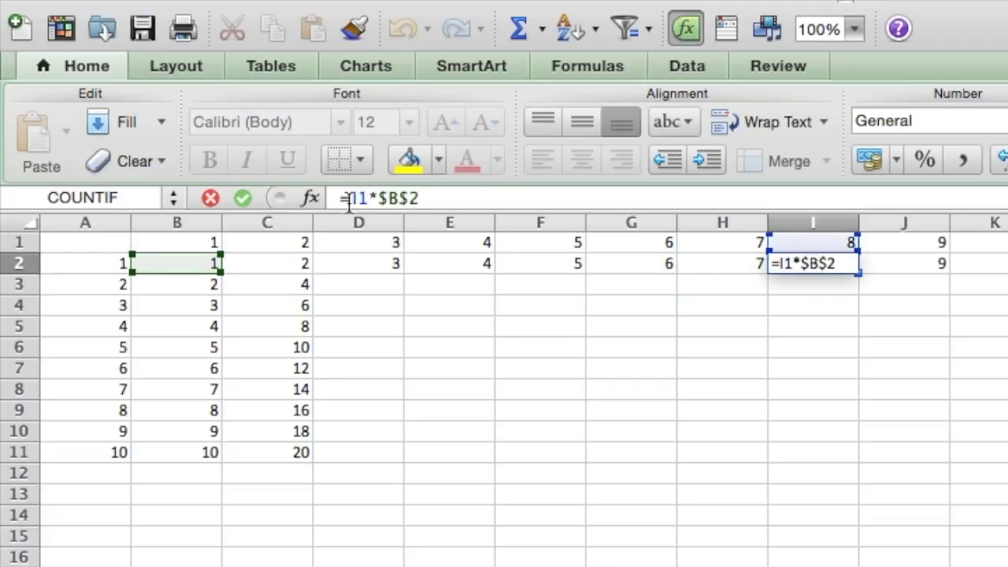
type("$")
key("Right")
type("$")
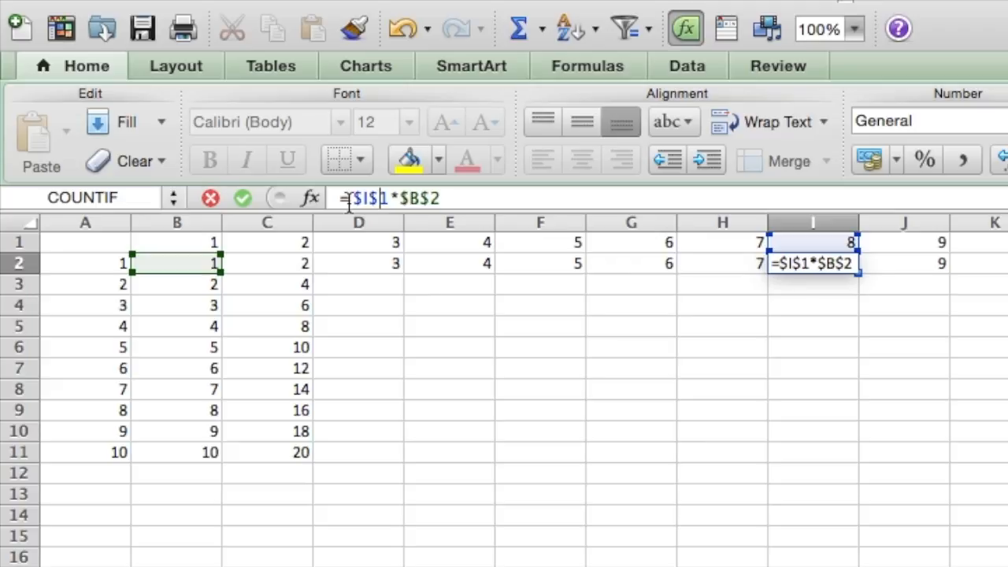
key("Tab")
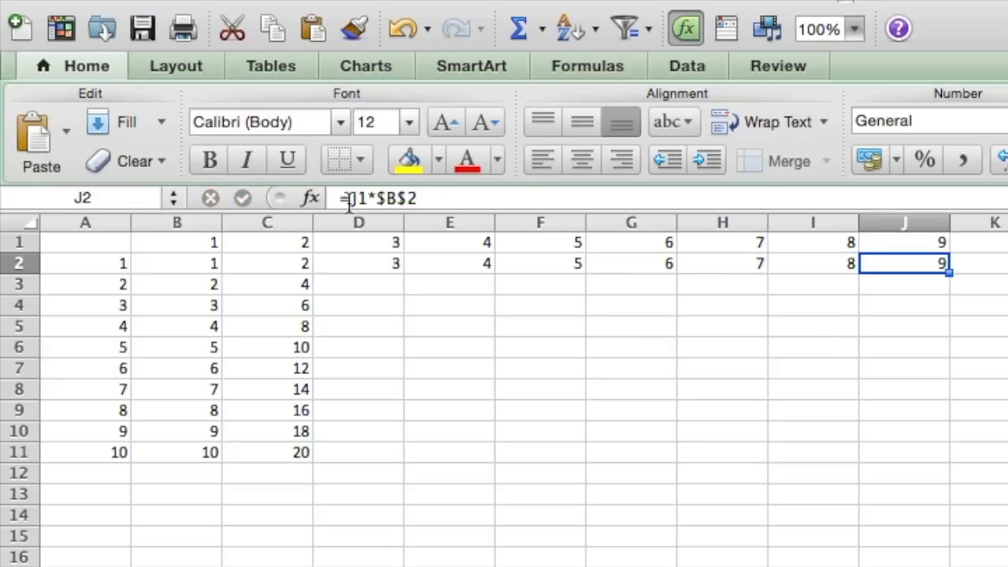
Step: Make the header reference in cell J2 absolute so its formula reads =$J$1*$B$2
left_click(347, 199)
type("$")
key("Tab")
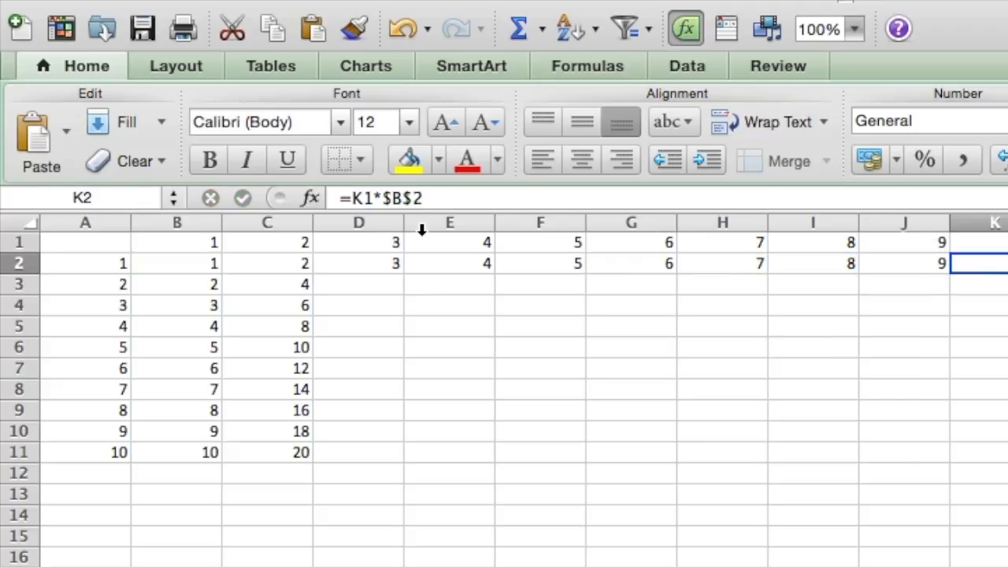
left_click(916, 261)
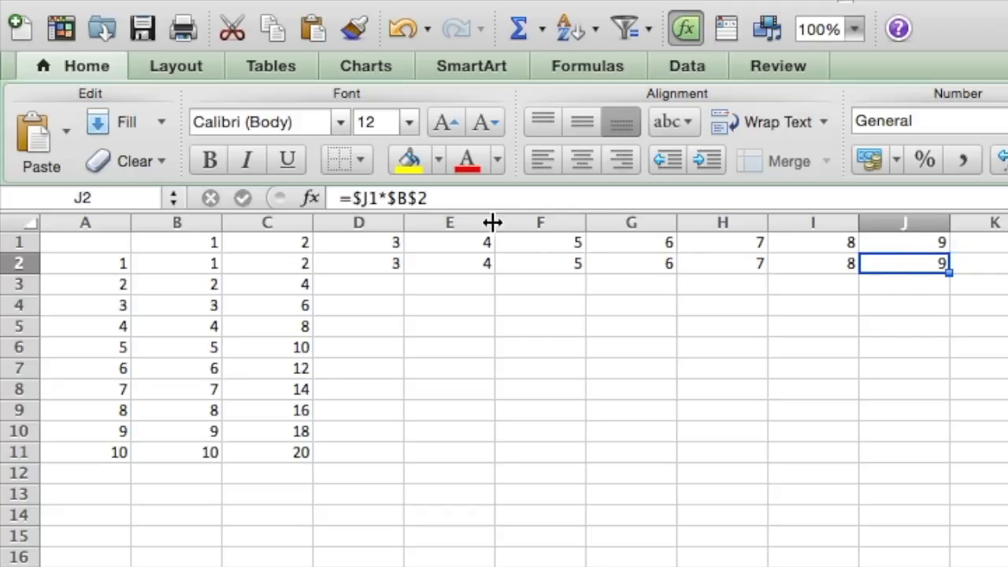
left_click(371, 198)
type("$")
key("Tab")
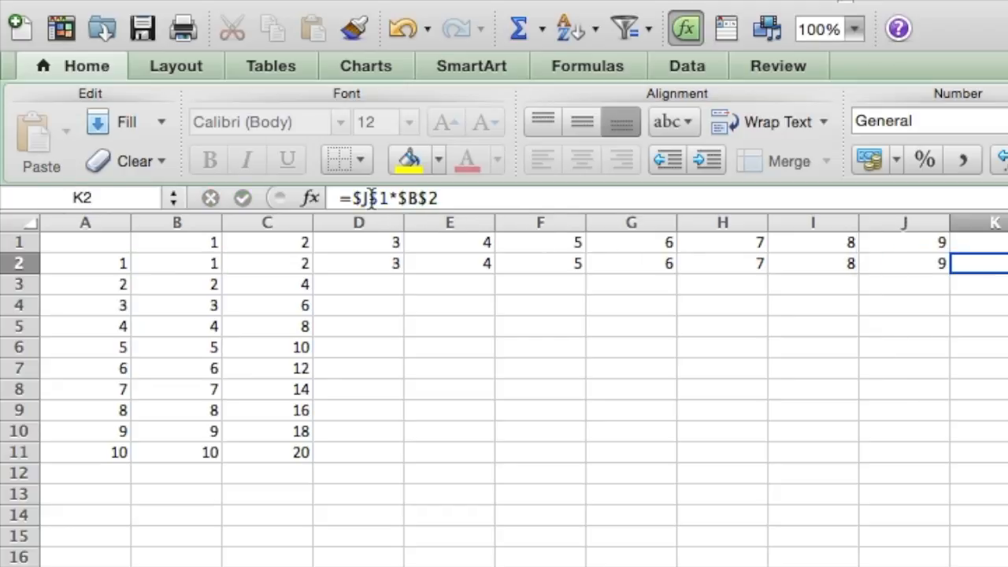
Step: Make the header reference in cell K2 absolute so its formula reads =$K$1*$B$2
left_click(351, 198)
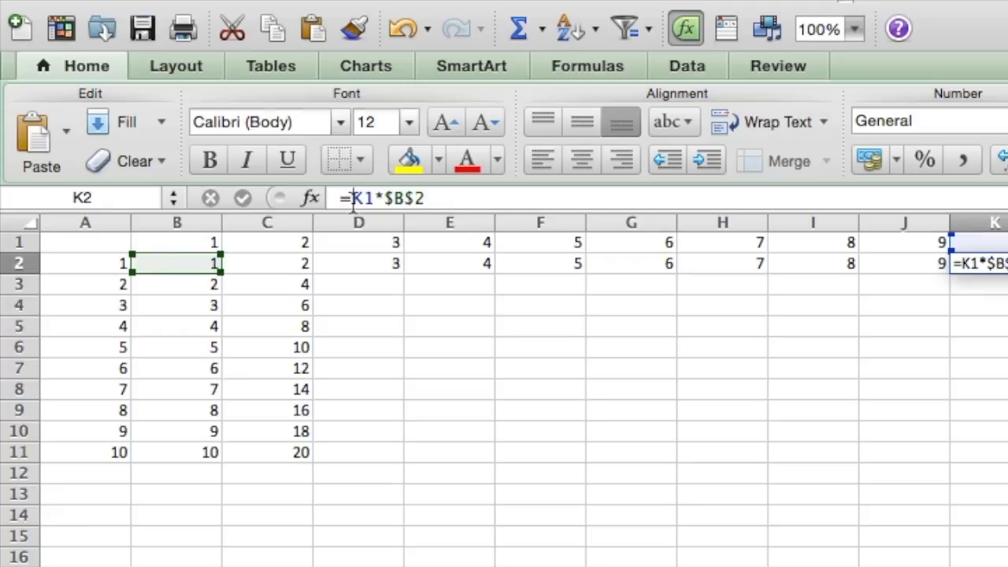
type("$")
type("$")
key("Return")
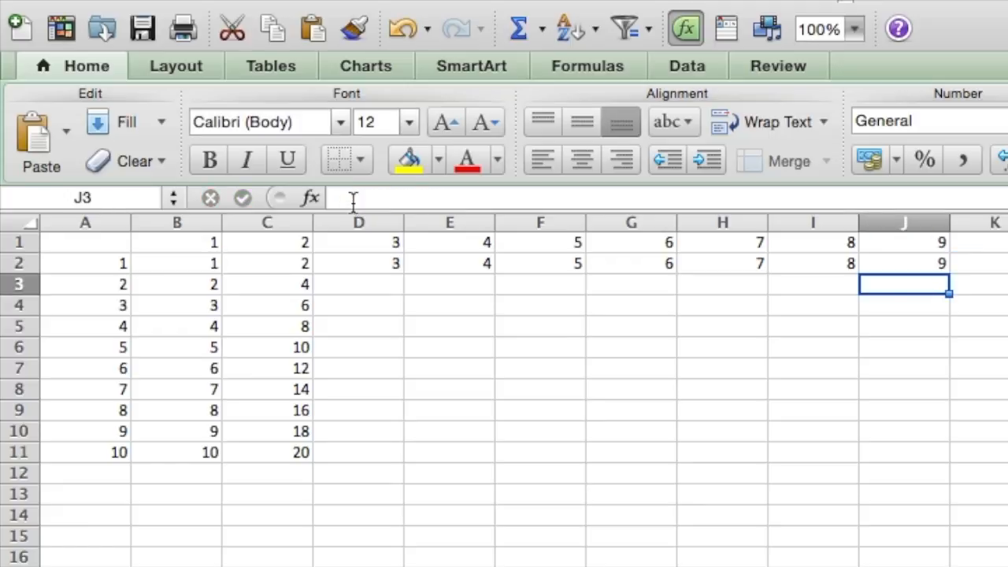
Step: Fill the formulas in D2:K2 down through row 11 to complete the multiplication table
left_click_drag(983, 259, 396, 266)
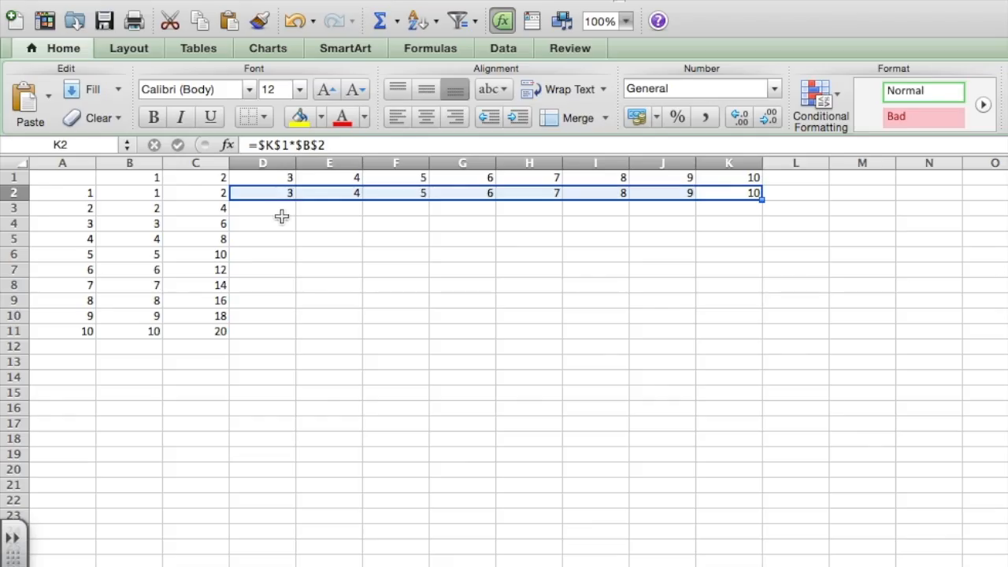
left_click(309, 227)
left_click_drag(282, 194, 724, 193)
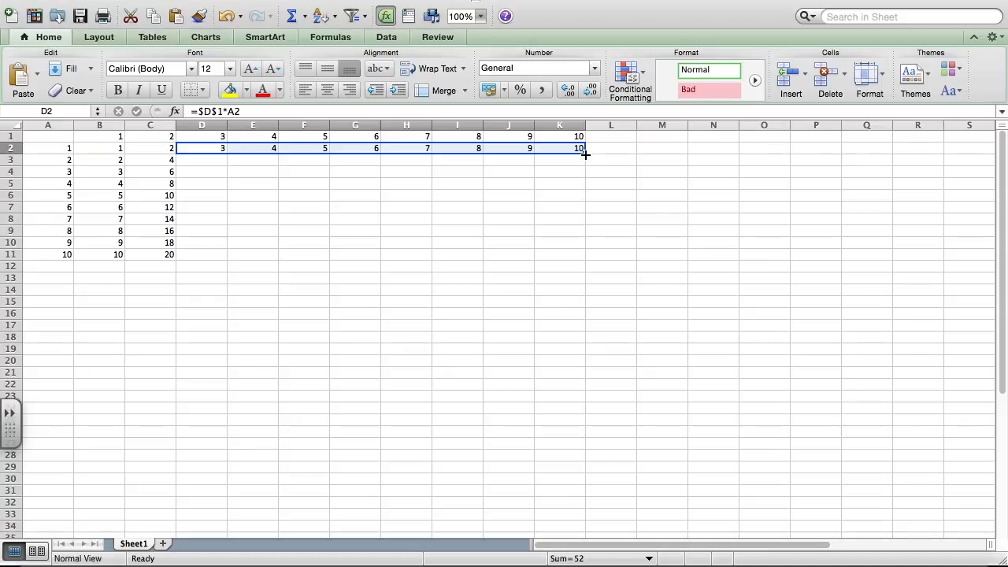
double_click(585, 154)
left_click(559, 313)
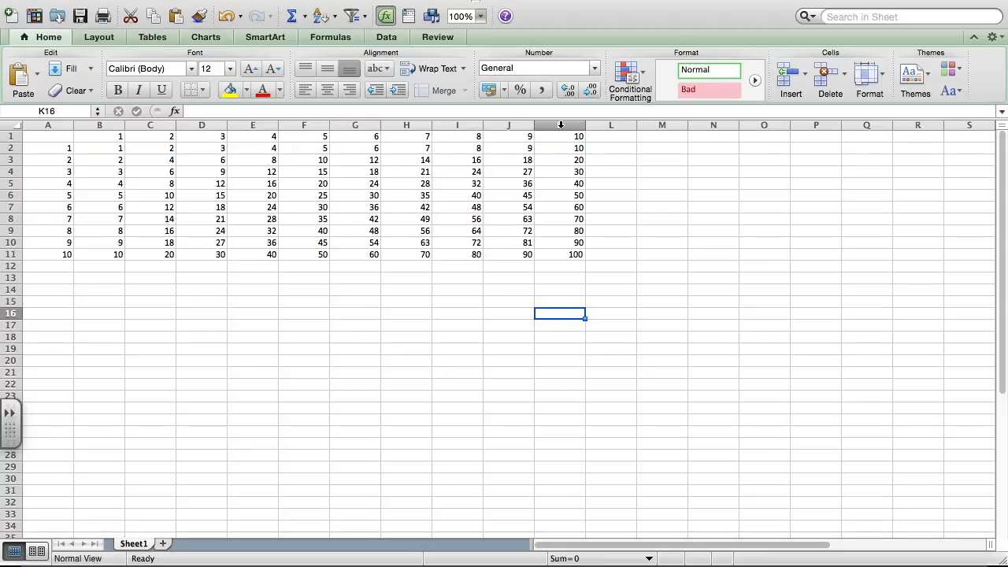
Step: Auto-fit the widths of columns A through K to their contents and deselect the columns
left_click_drag(559, 124, 36, 122)
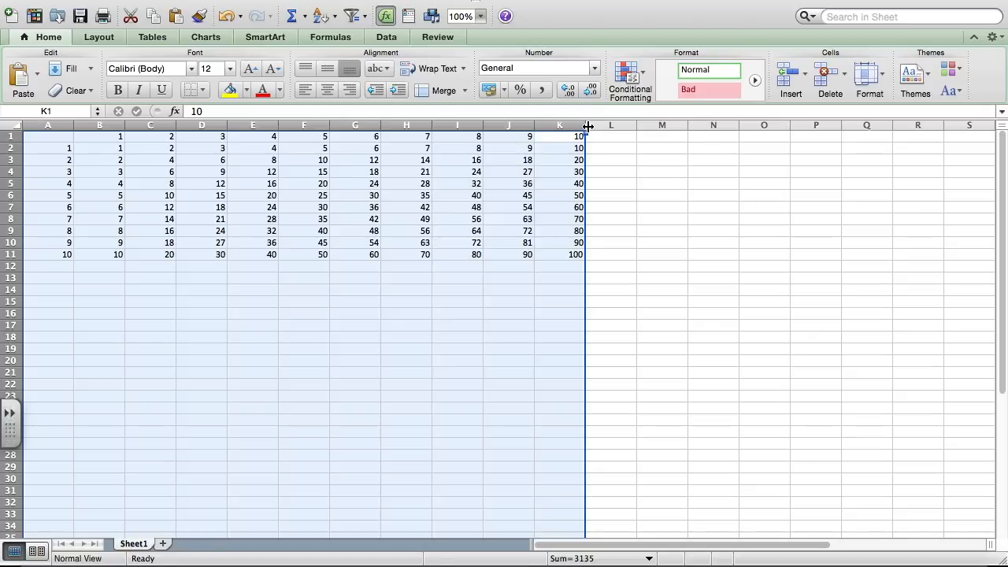
double_click(586, 126)
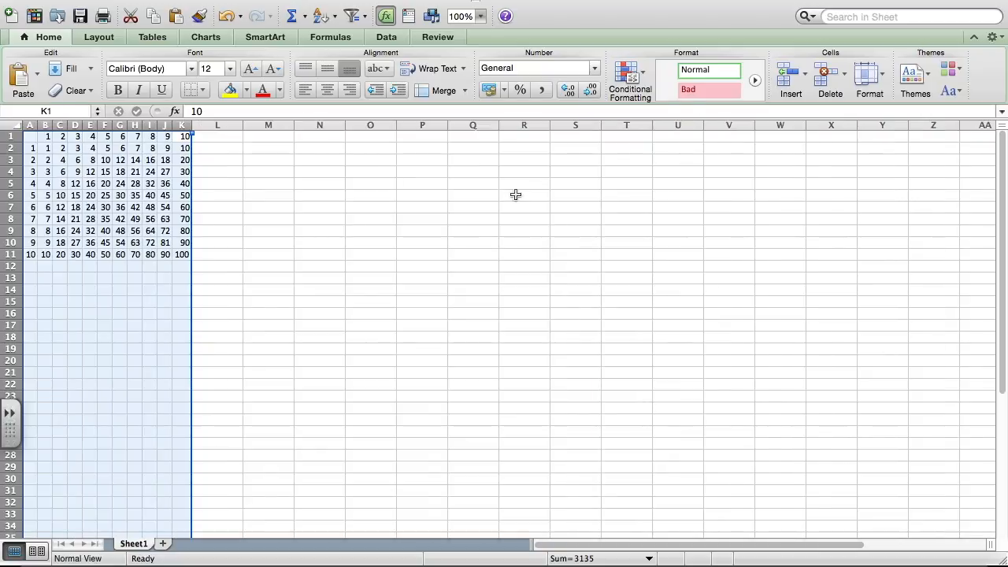
right_click(264, 305)
left_click(183, 291)
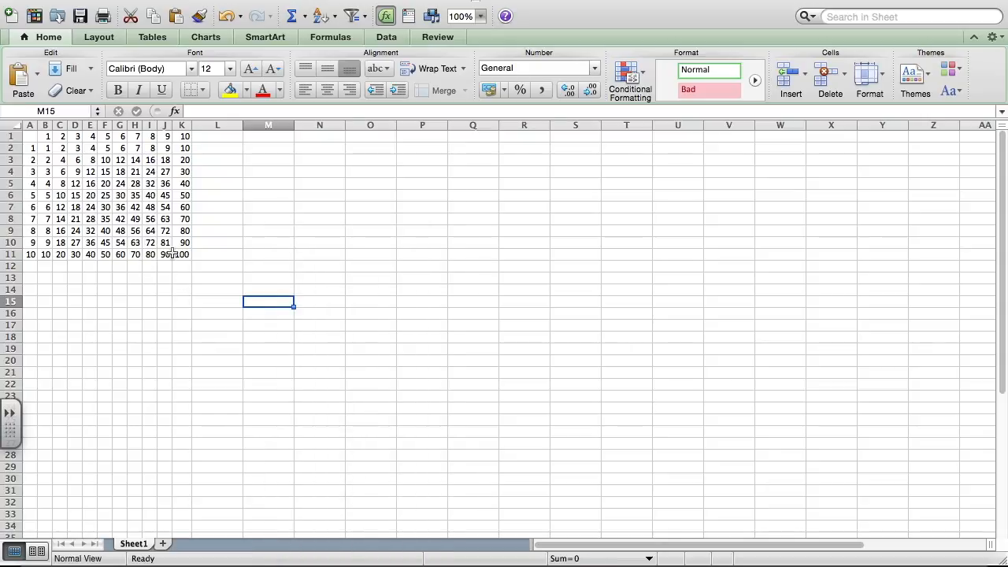
Step: Apply All Borders to the whole multiplication table in A1:K11
left_click(182, 250)
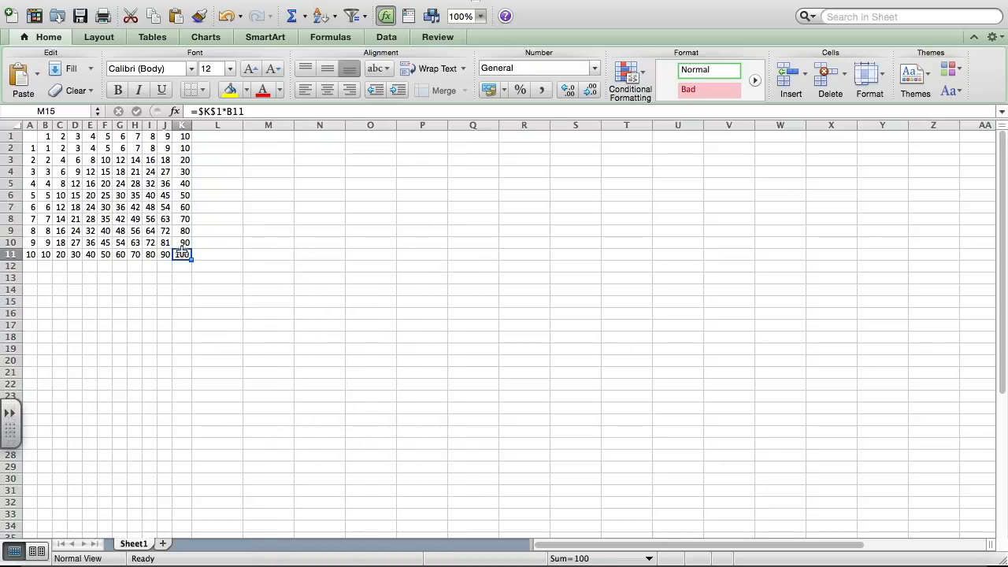
left_click_drag(182, 251, 30, 137)
left_click(204, 92)
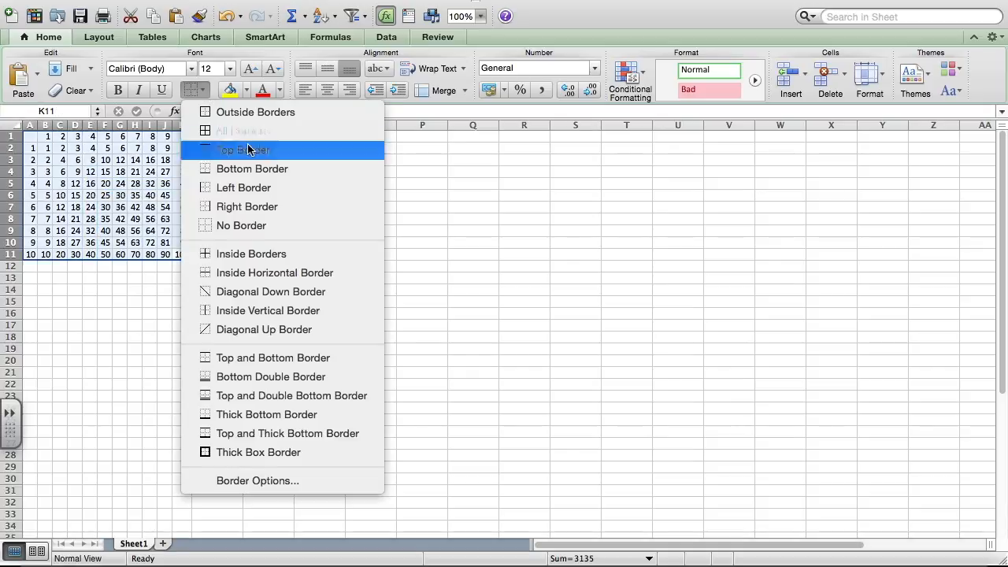
left_click(114, 236)
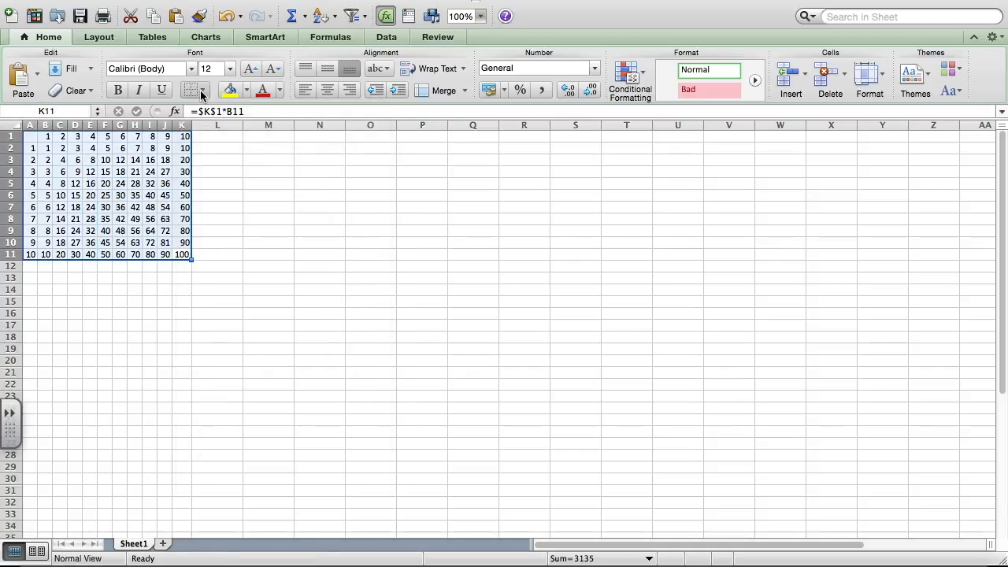
left_click(203, 91)
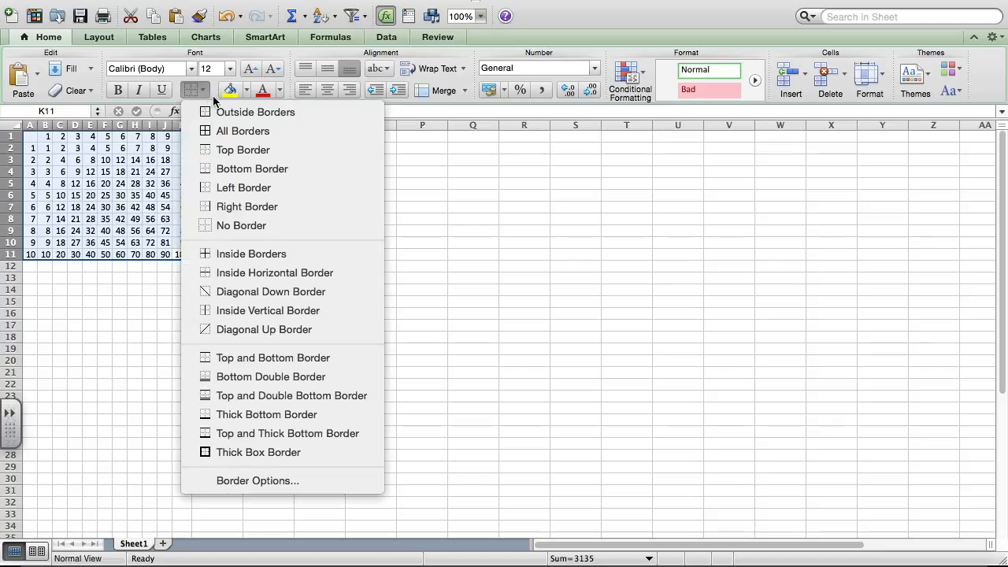
left_click(249, 137)
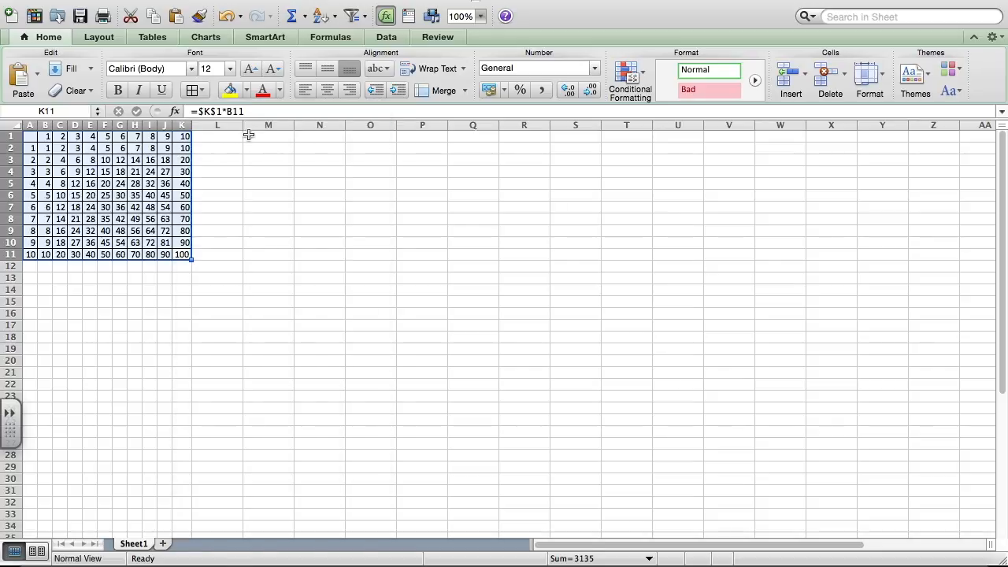
Step: Center the text horizontally in all cells of the multiplication table, A1:K11
left_click(105, 231)
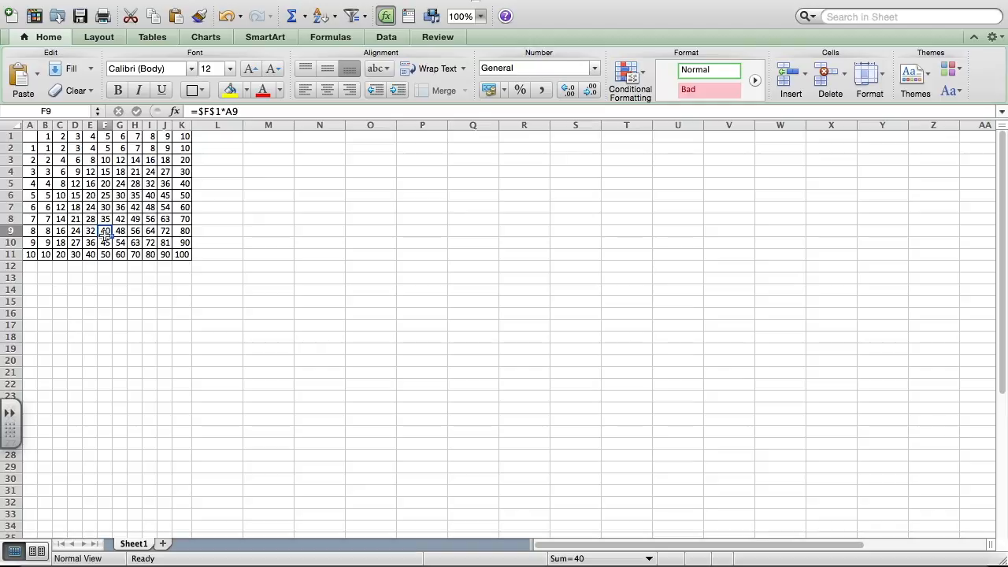
left_click_drag(183, 254, 30, 136)
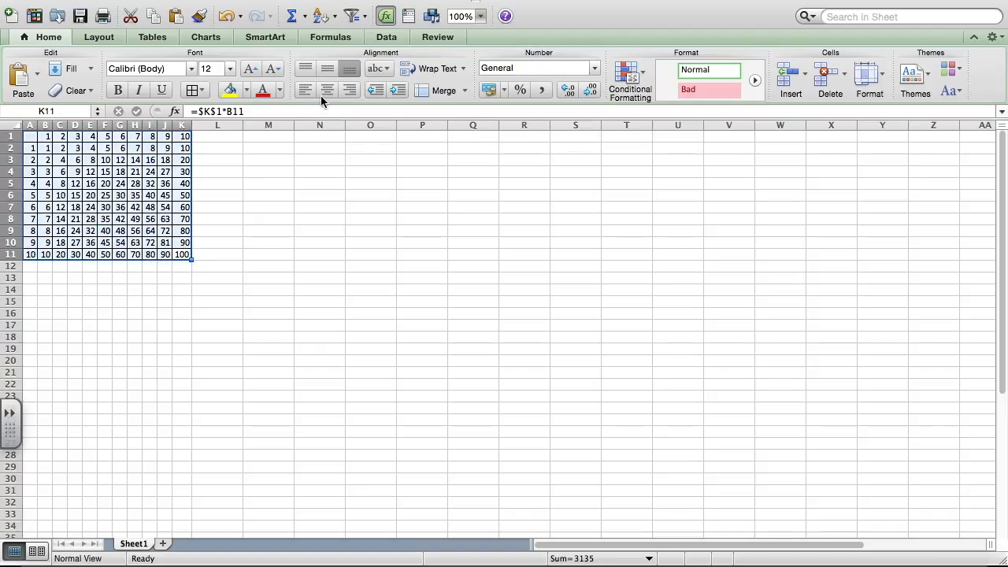
left_click(307, 90)
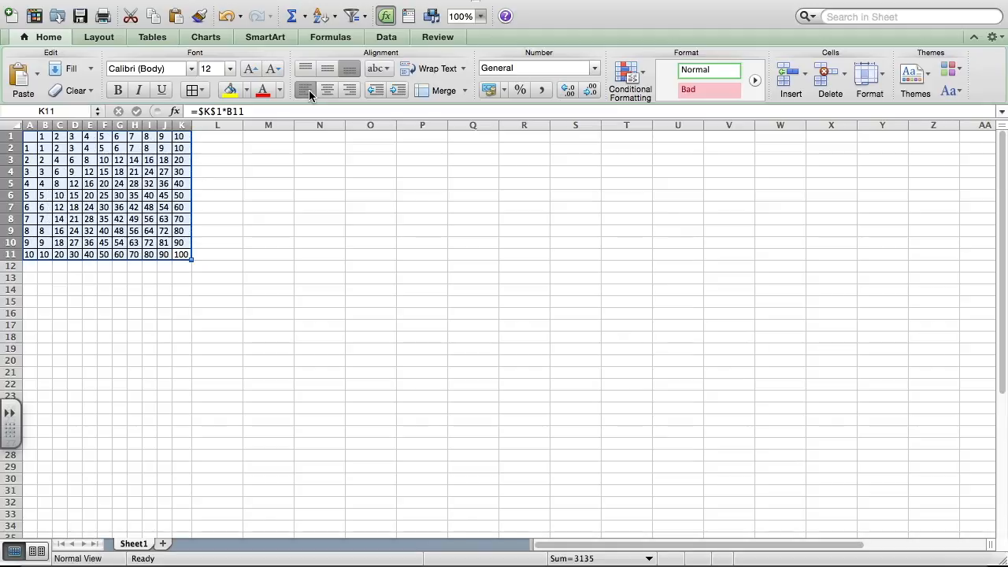
left_click(327, 92)
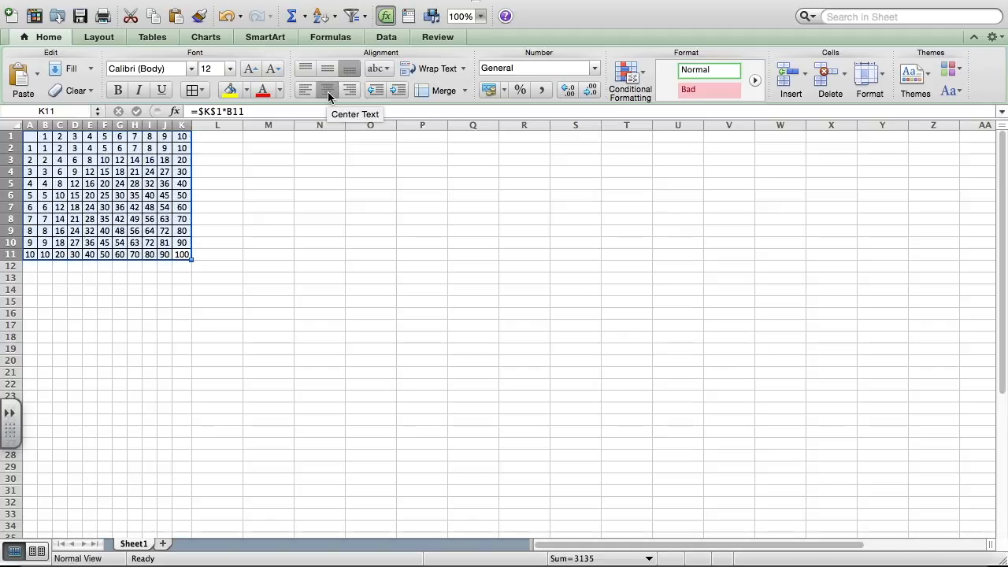
left_click(353, 93)
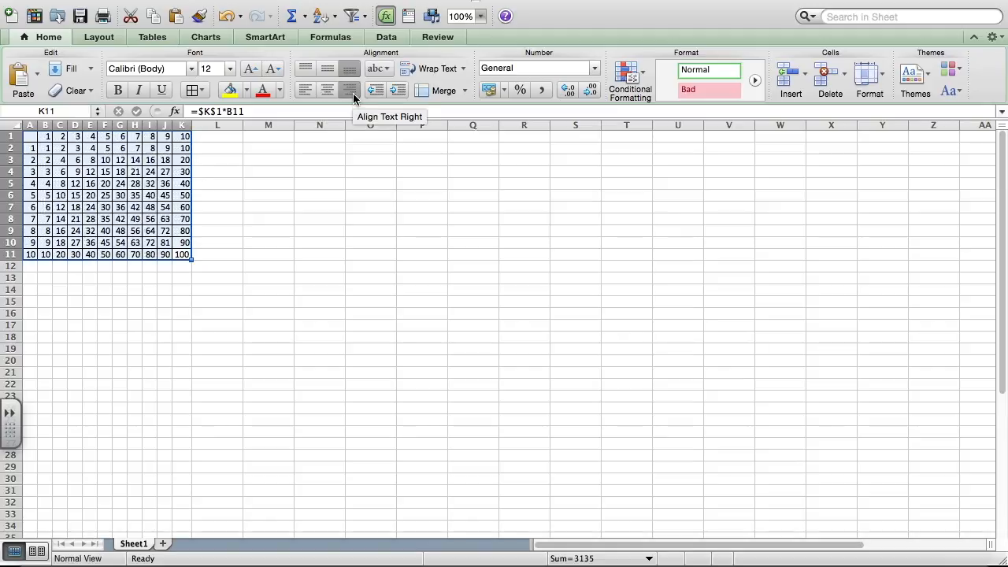
left_click(329, 94)
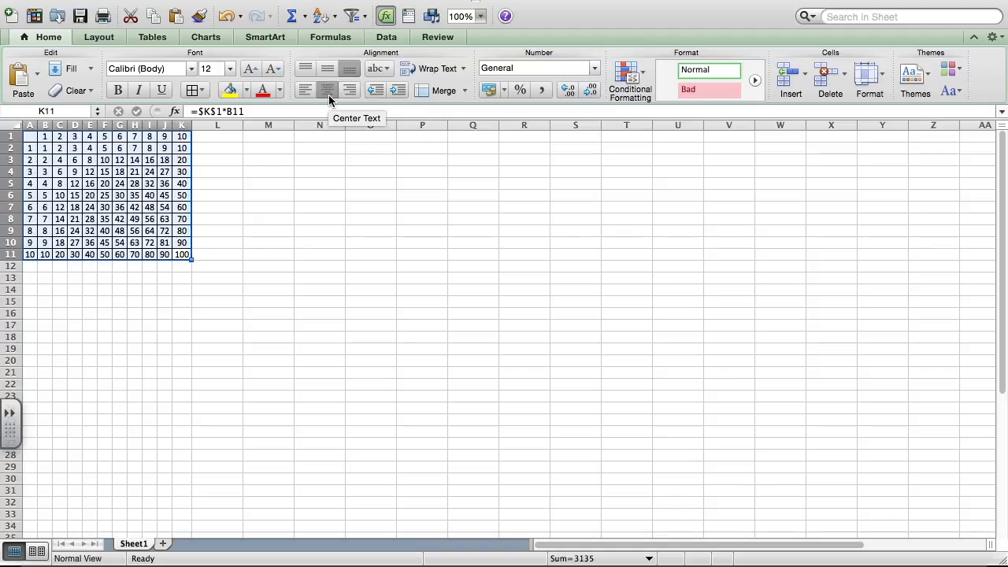
left_click(149, 289)
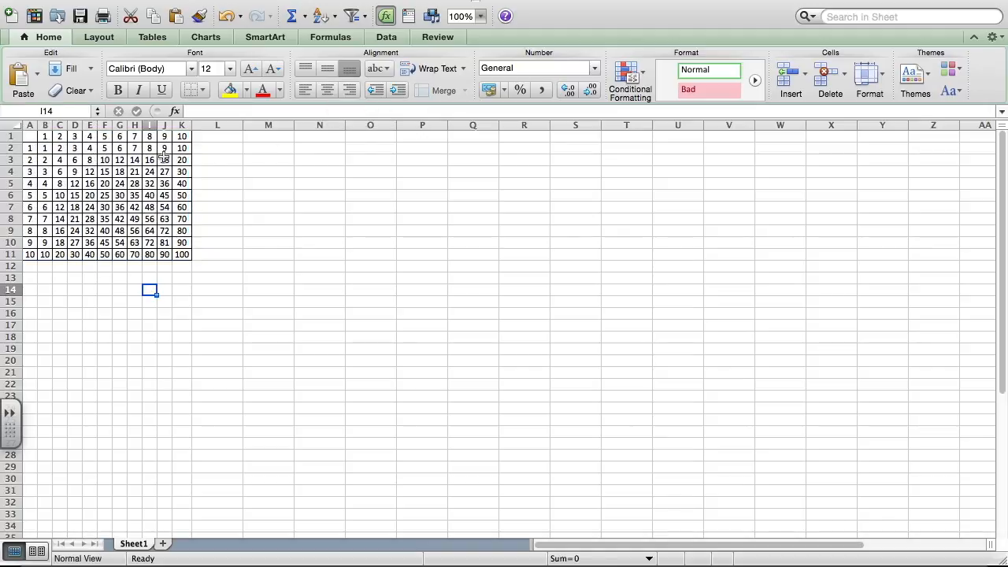
Step: Give the header row A1:K1 a black fill and a white font color
left_click_drag(183, 137, 29, 137)
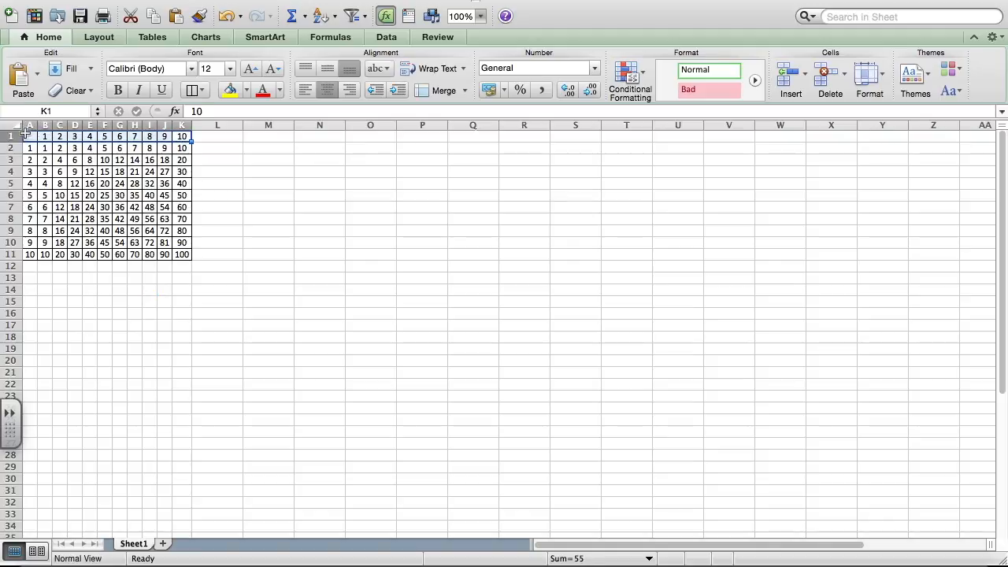
left_click(246, 89)
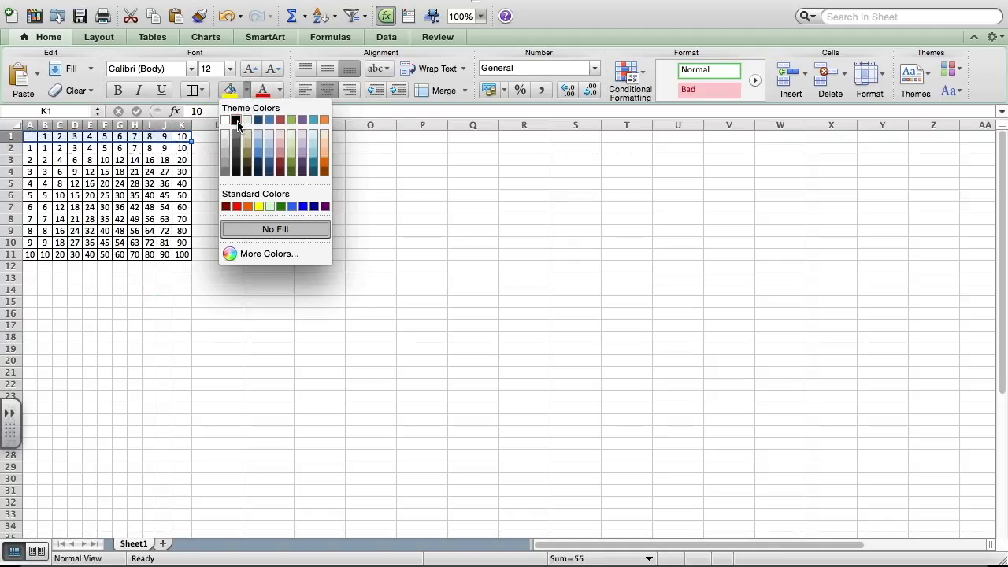
left_click(237, 120)
left_click(279, 91)
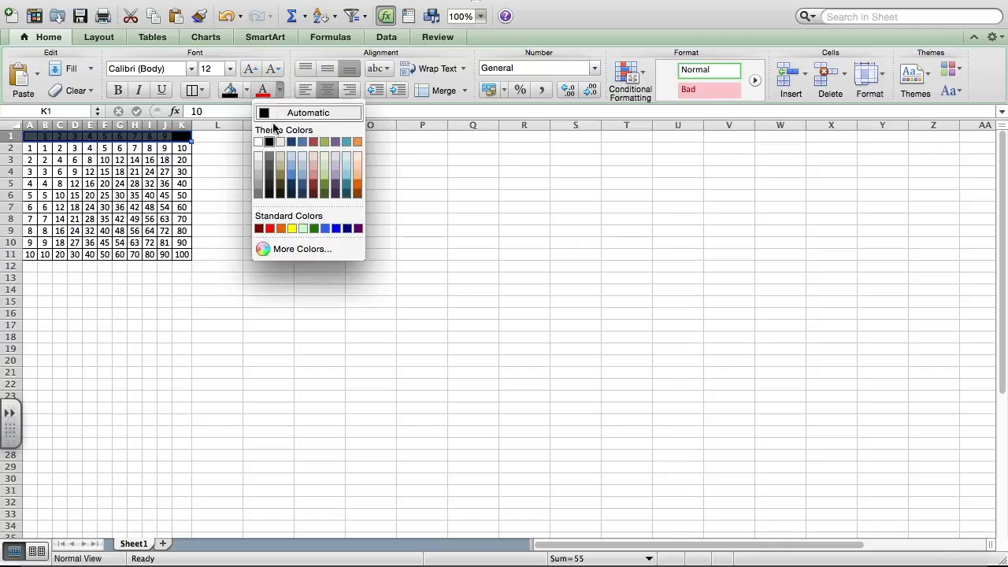
left_click(259, 142)
left_click(196, 243)
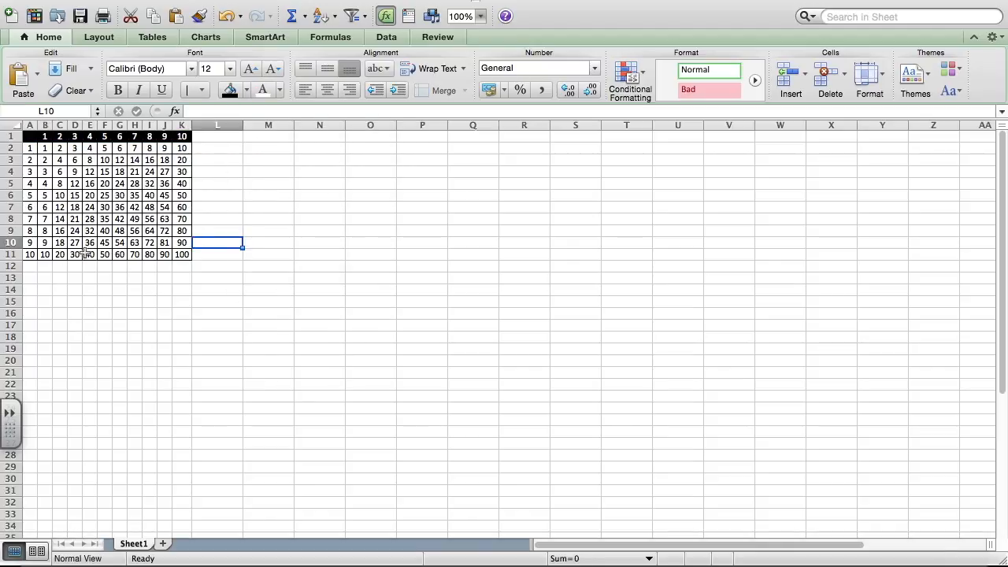
Step: Apply the same black fill and white font color to the header column A1:A11
left_click_drag(30, 256, 29, 136)
left_click(229, 89)
left_click(263, 89)
left_click(267, 215)
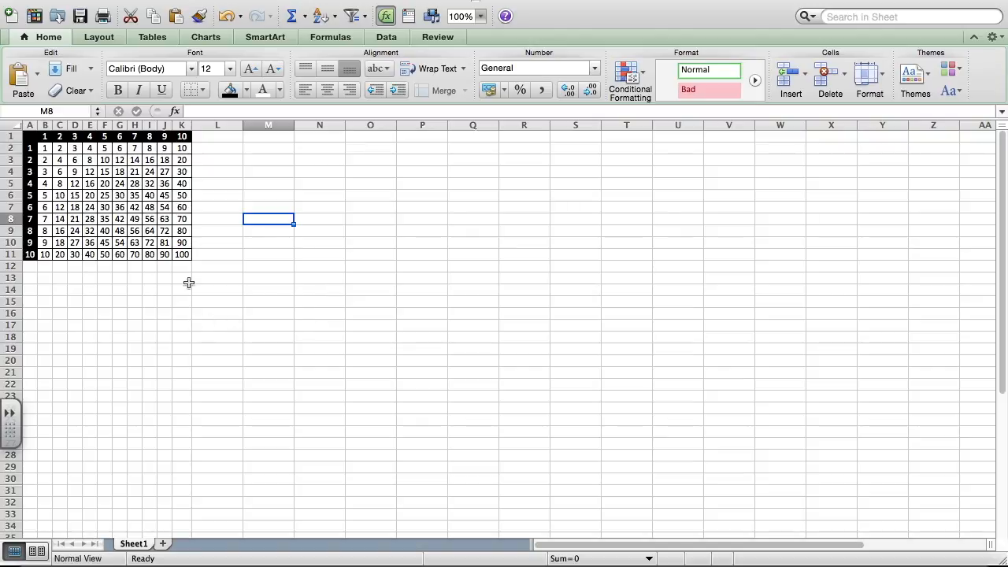
Step: Enlarge the font of the whole table A1:K11 to size 36
left_click_drag(182, 254, 29, 136)
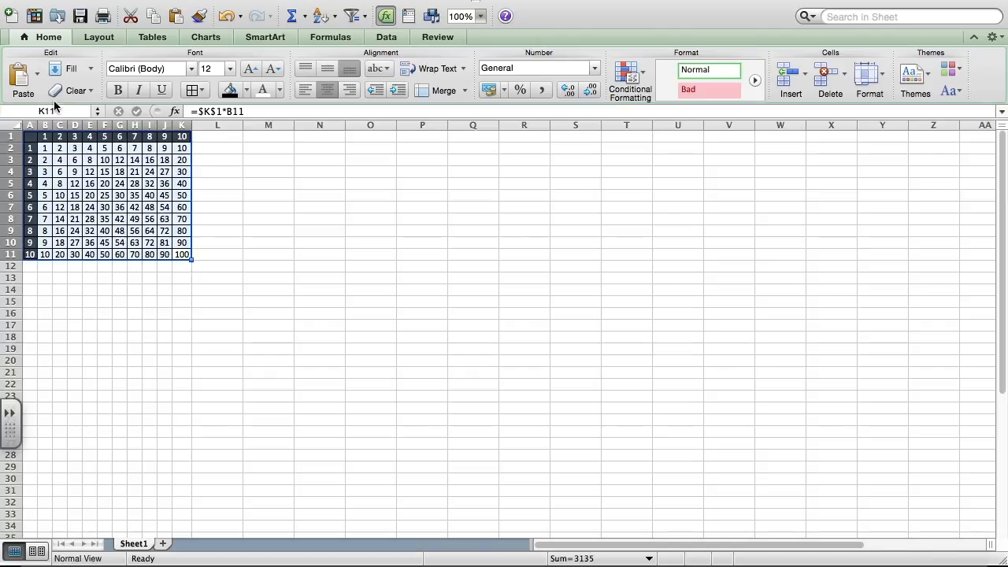
left_click(230, 70)
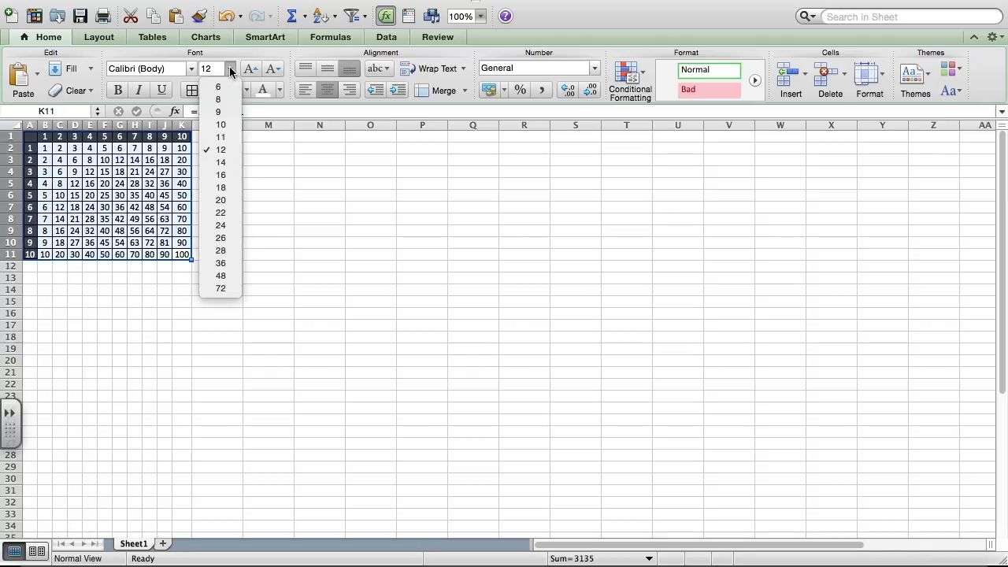
left_click(226, 227)
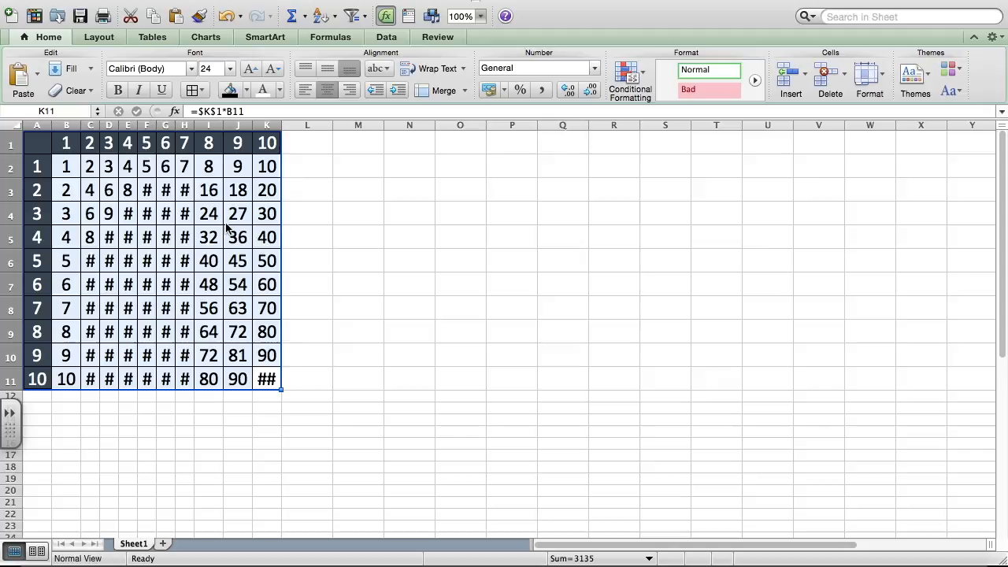
left_click(229, 70)
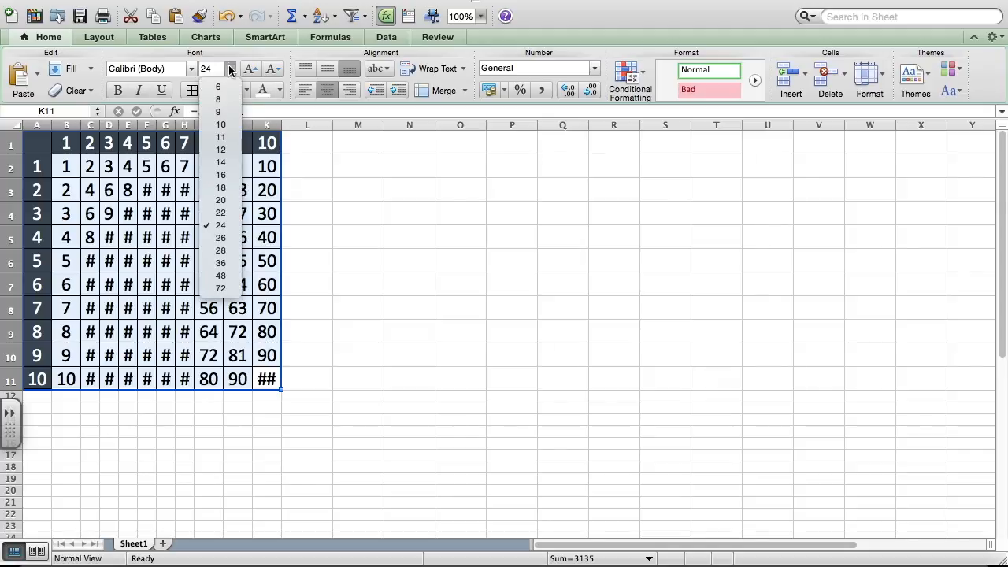
left_click(231, 264)
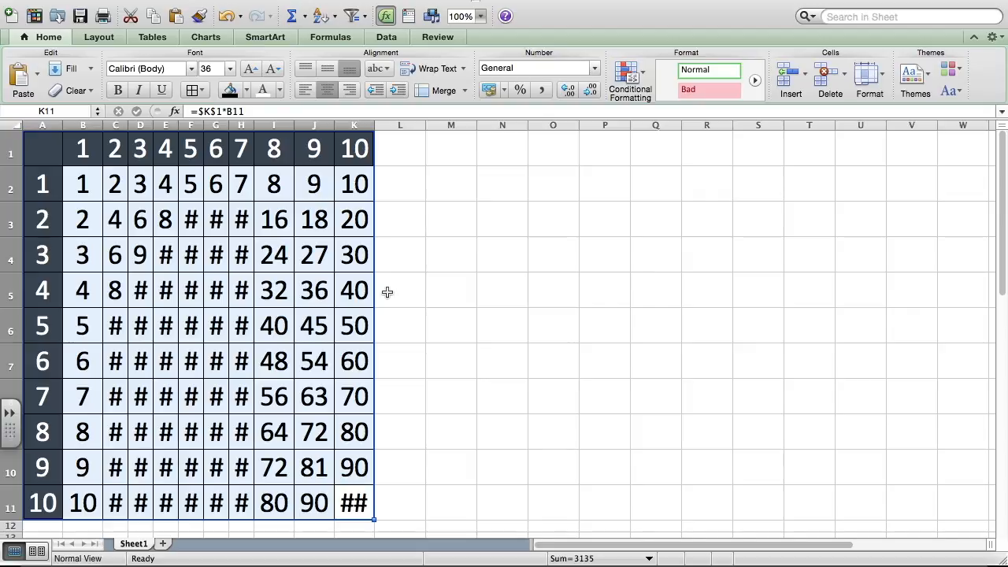
left_click(387, 292)
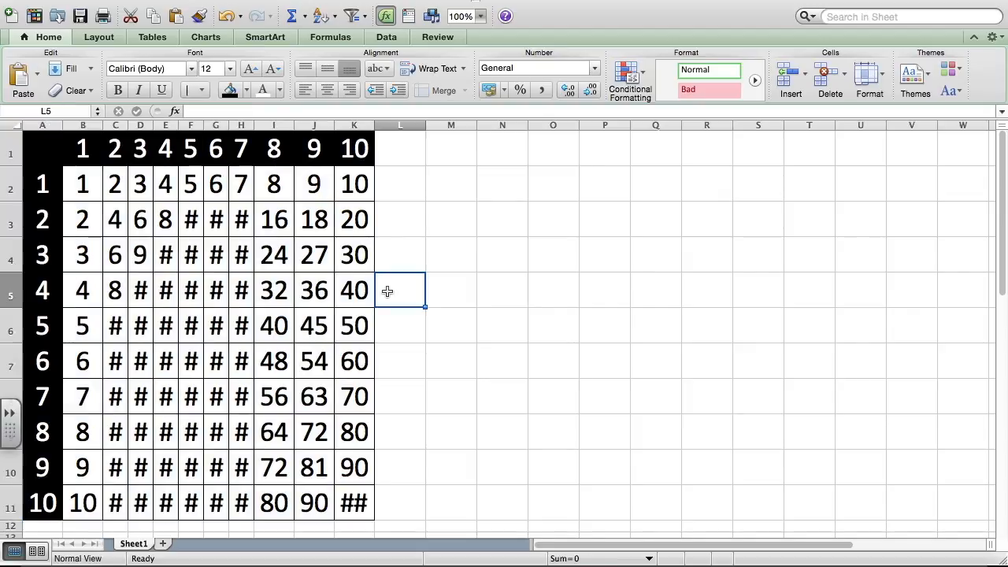
Step: Auto-fit the widths of columns A through K to the enlarged numbers
left_click(48, 124)
left_click_drag(49, 124, 342, 123)
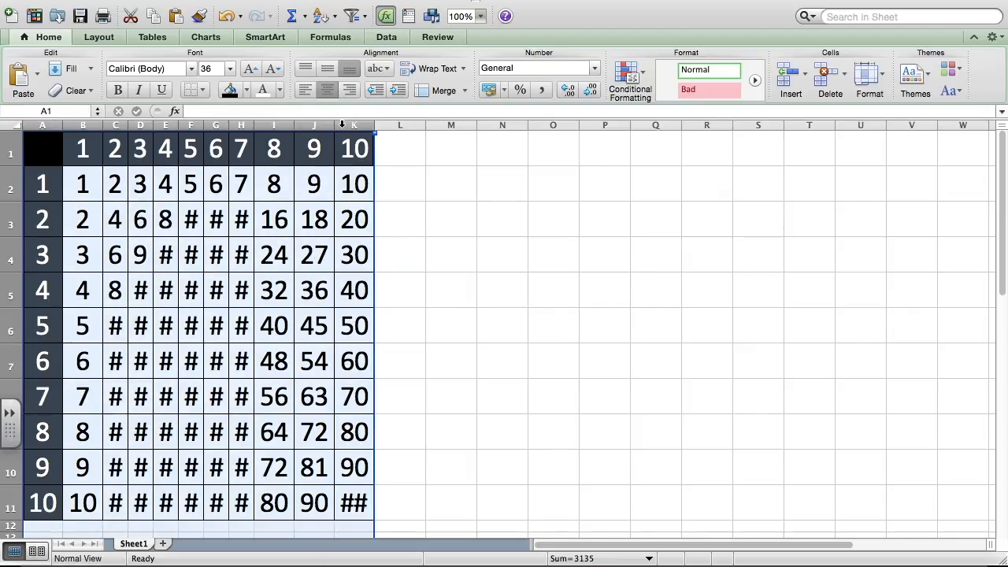
left_click(428, 162)
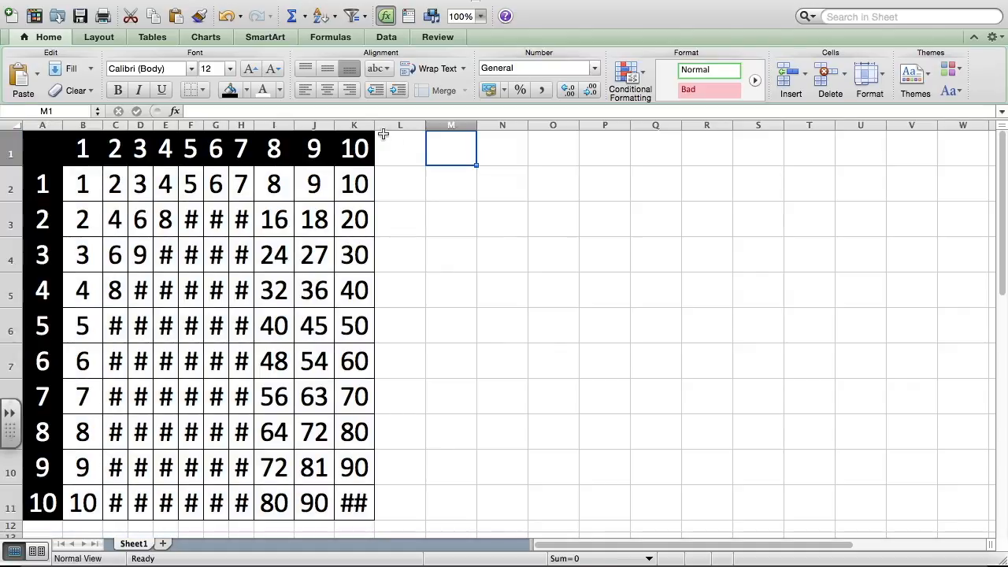
left_click_drag(364, 124, 43, 124)
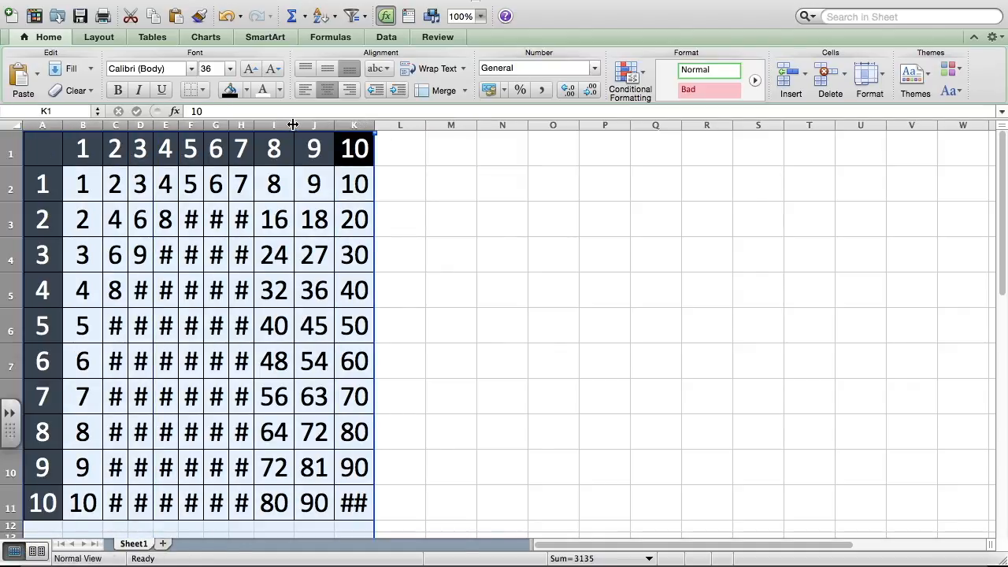
left_click_drag(299, 125, 292, 124)
left_click(536, 298)
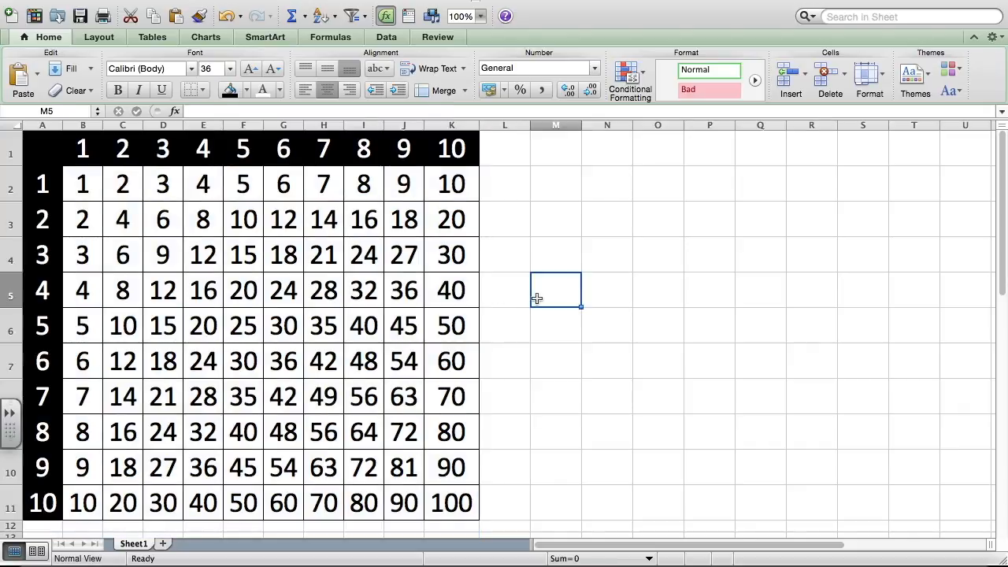
Step: Save the workbook to the Desktop as 4-Times-YourName in Excel Workbook (.xlsx) format
scroll(536, 298, "down", 3)
scroll(537, 297, "up", 3)
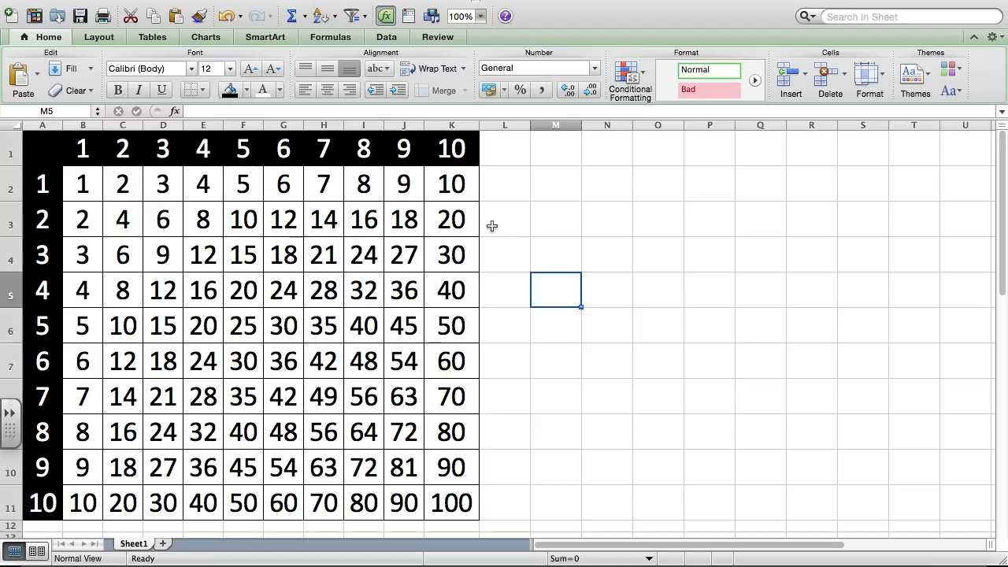
left_click(93, 0)
left_click(139, 108)
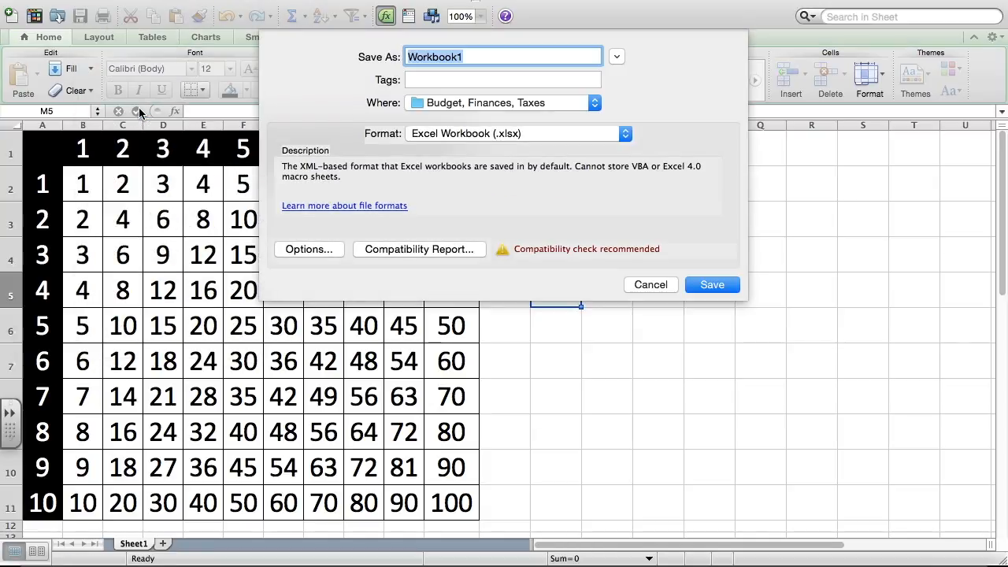
type("4-")
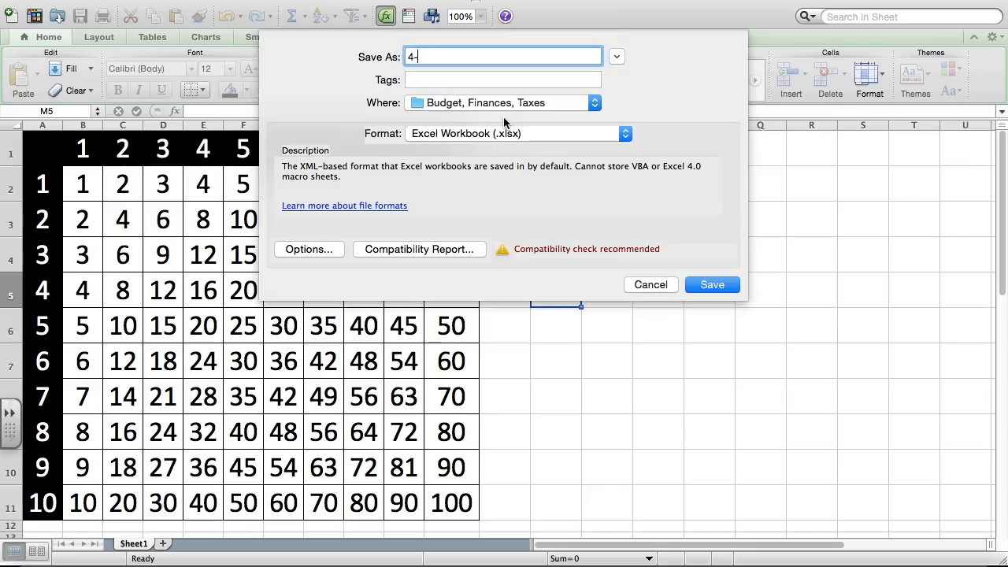
type("Times-YourName")
left_click(594, 105)
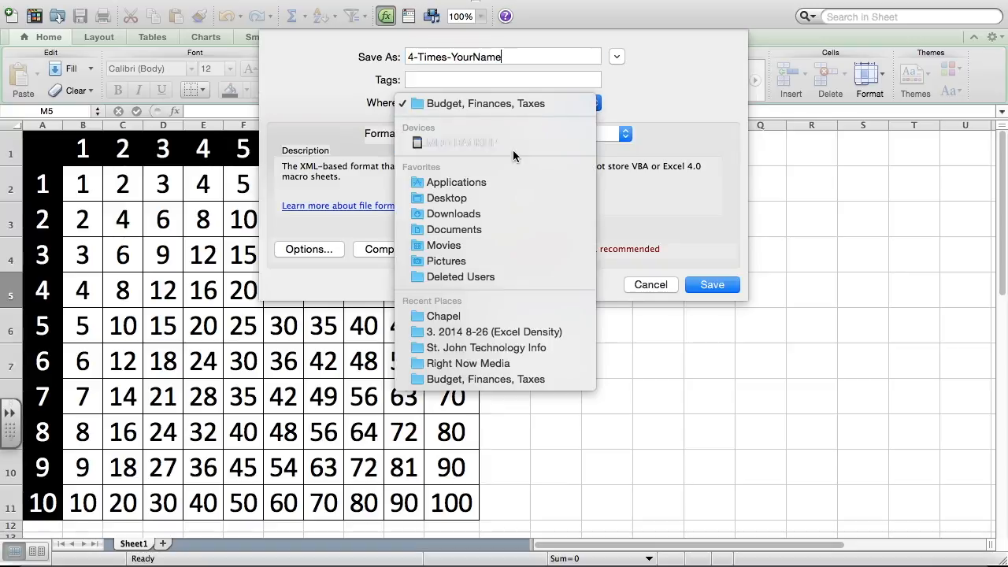
left_click(441, 199)
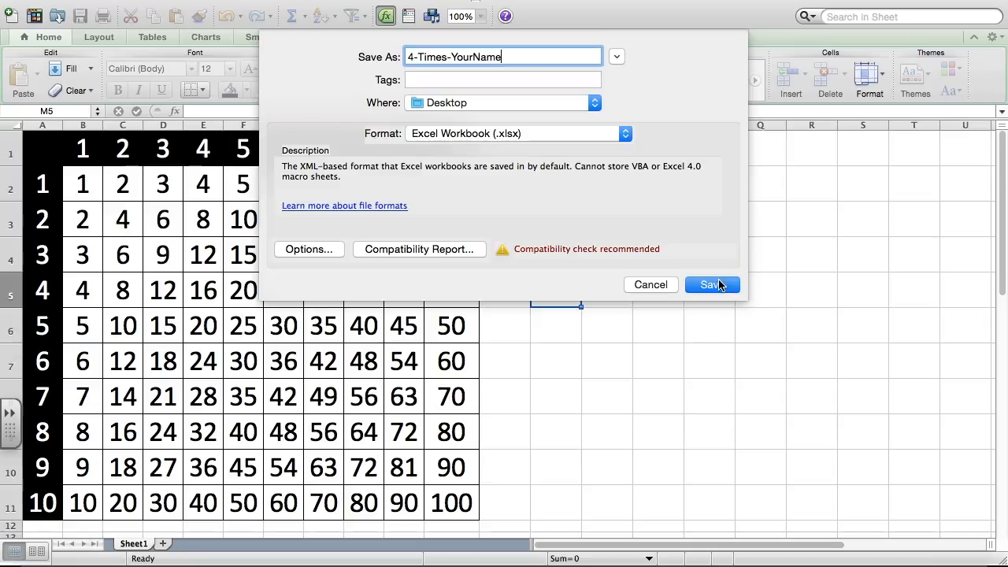
left_click(712, 285)
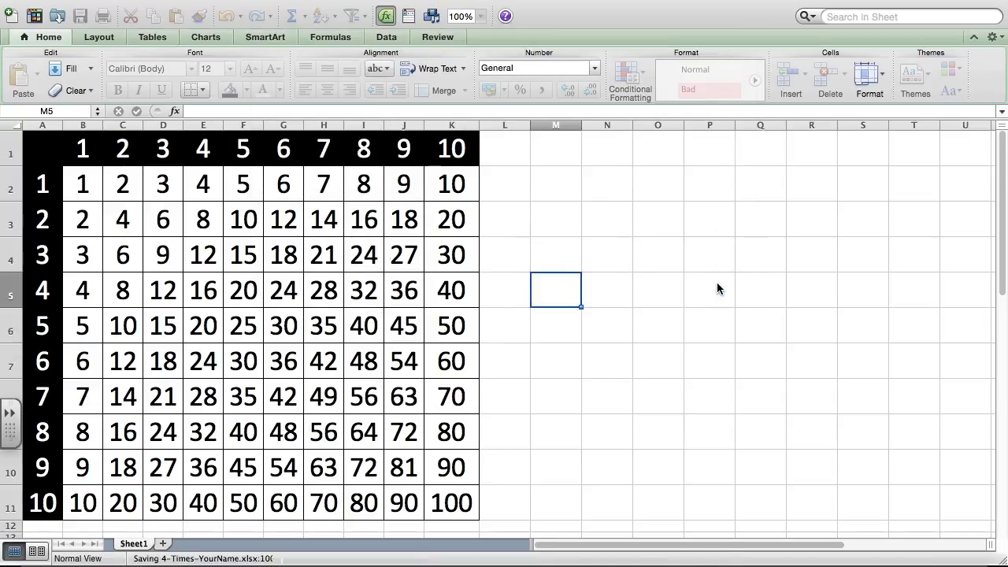
Step: Inspect the formulas behind several products in the table, including cells F2, G5, D5 and B2
left_click(246, 187)
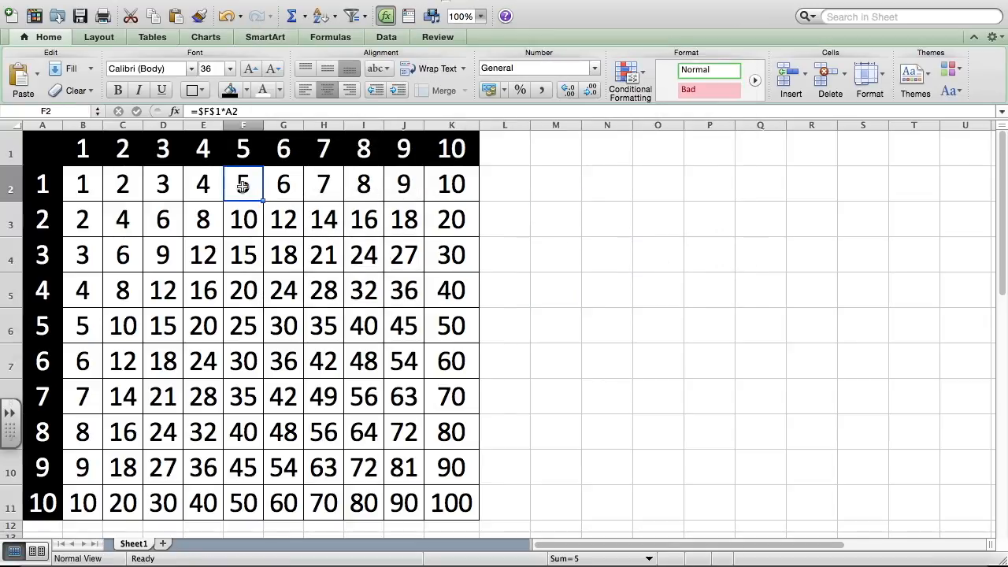
left_click(211, 252)
left_click(267, 302)
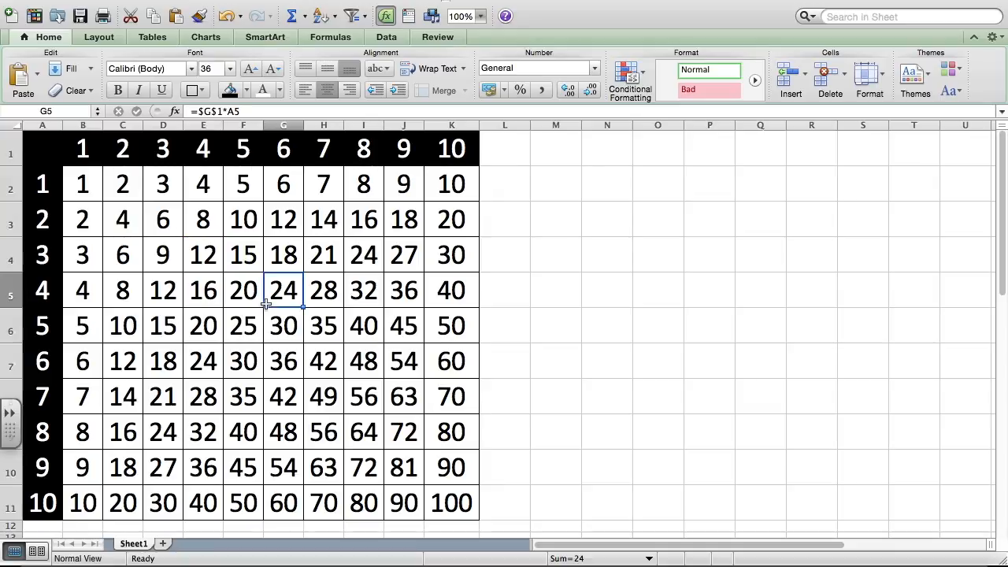
left_click(155, 289)
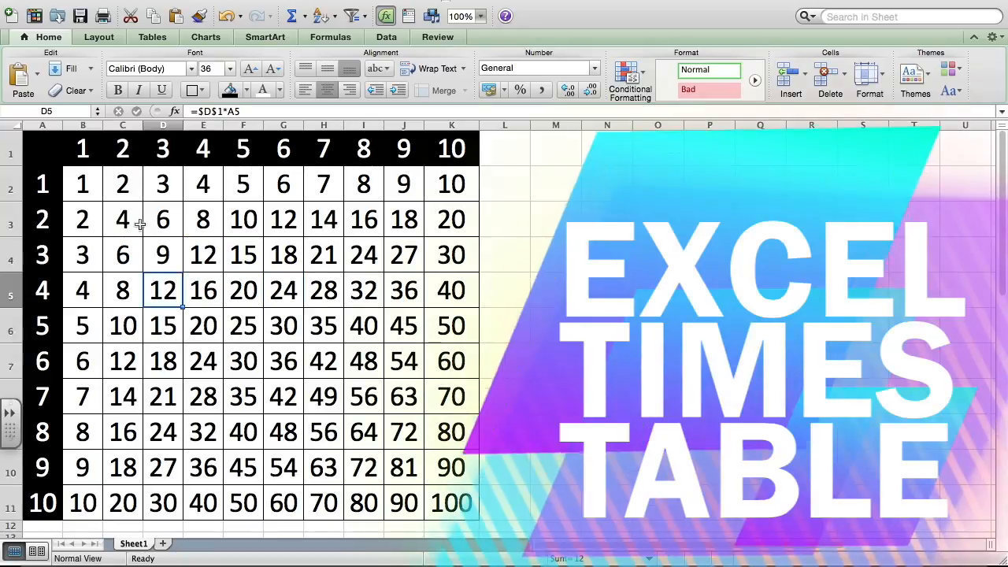
left_click(92, 191)
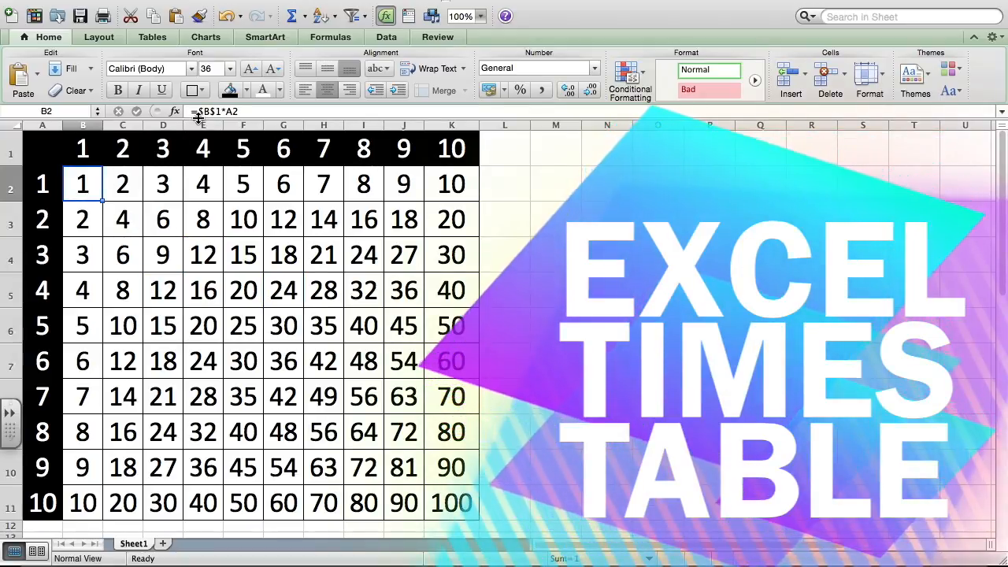